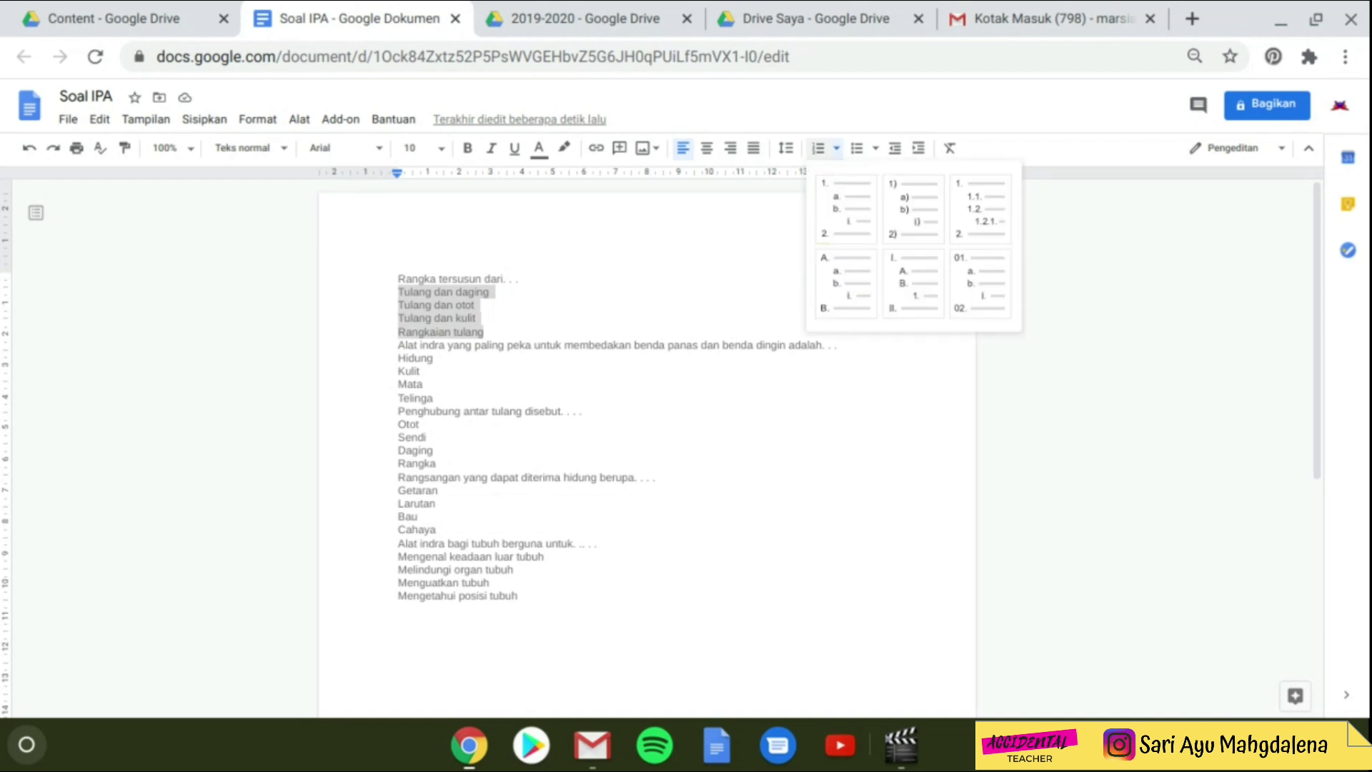
# Format the answer options of the first two questions as lists lettered A to D
pyautogui.click(857, 270)
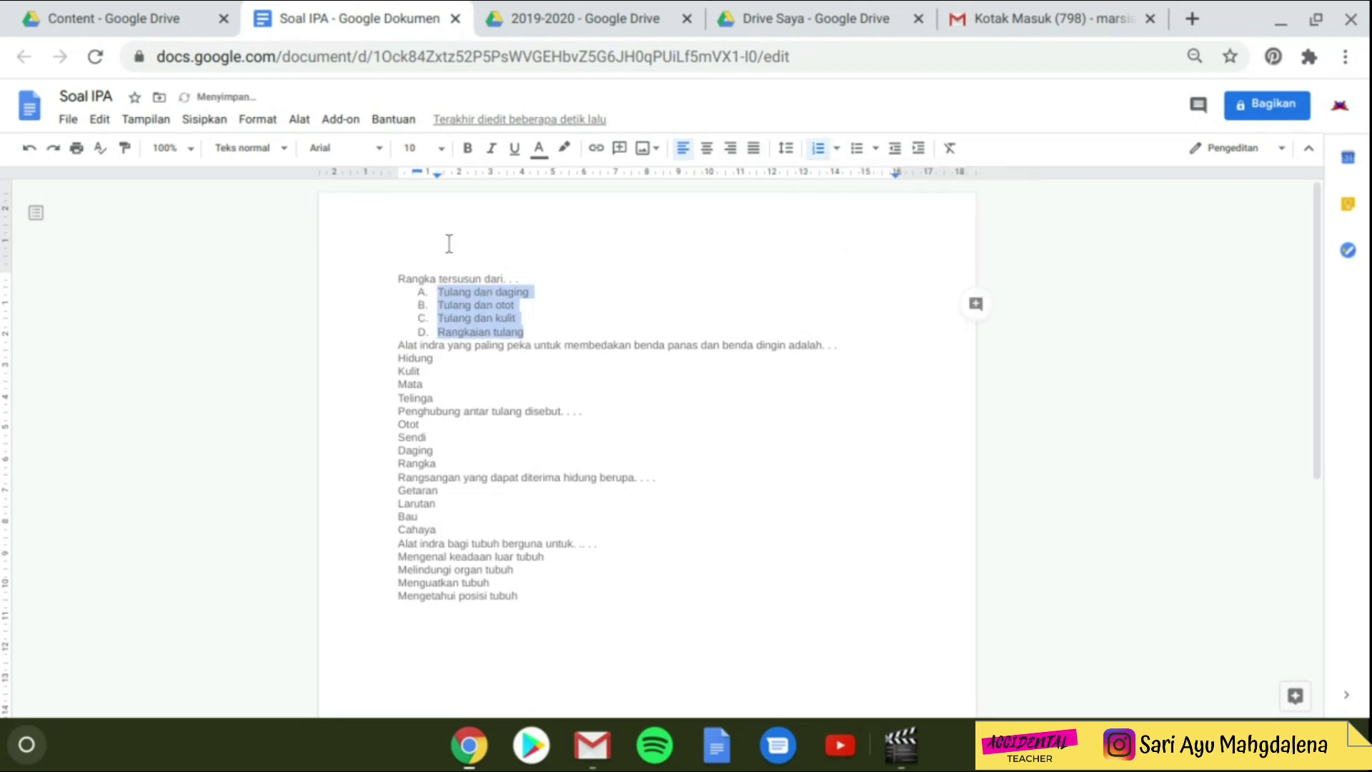
pyautogui.click(436, 360)
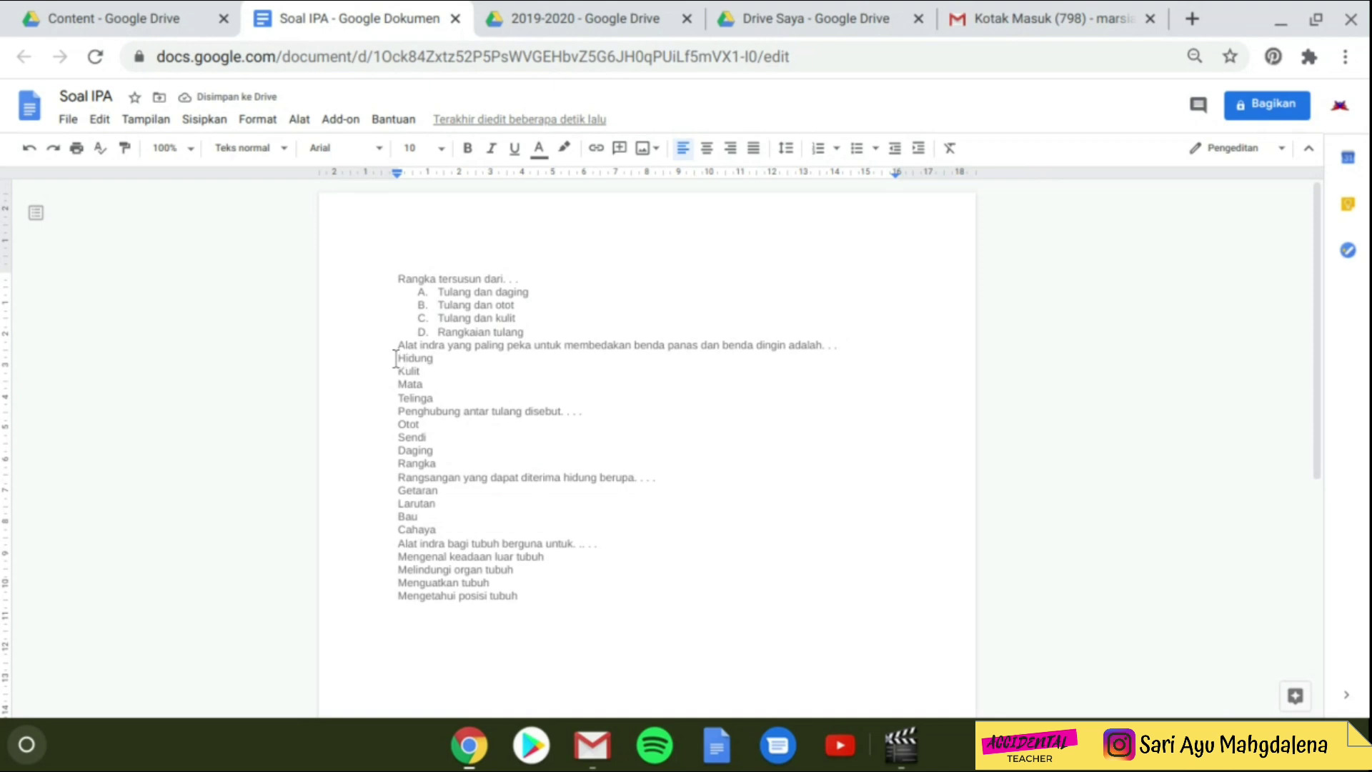
pyautogui.moveTo(396, 357); pyautogui.dragTo(452, 396)
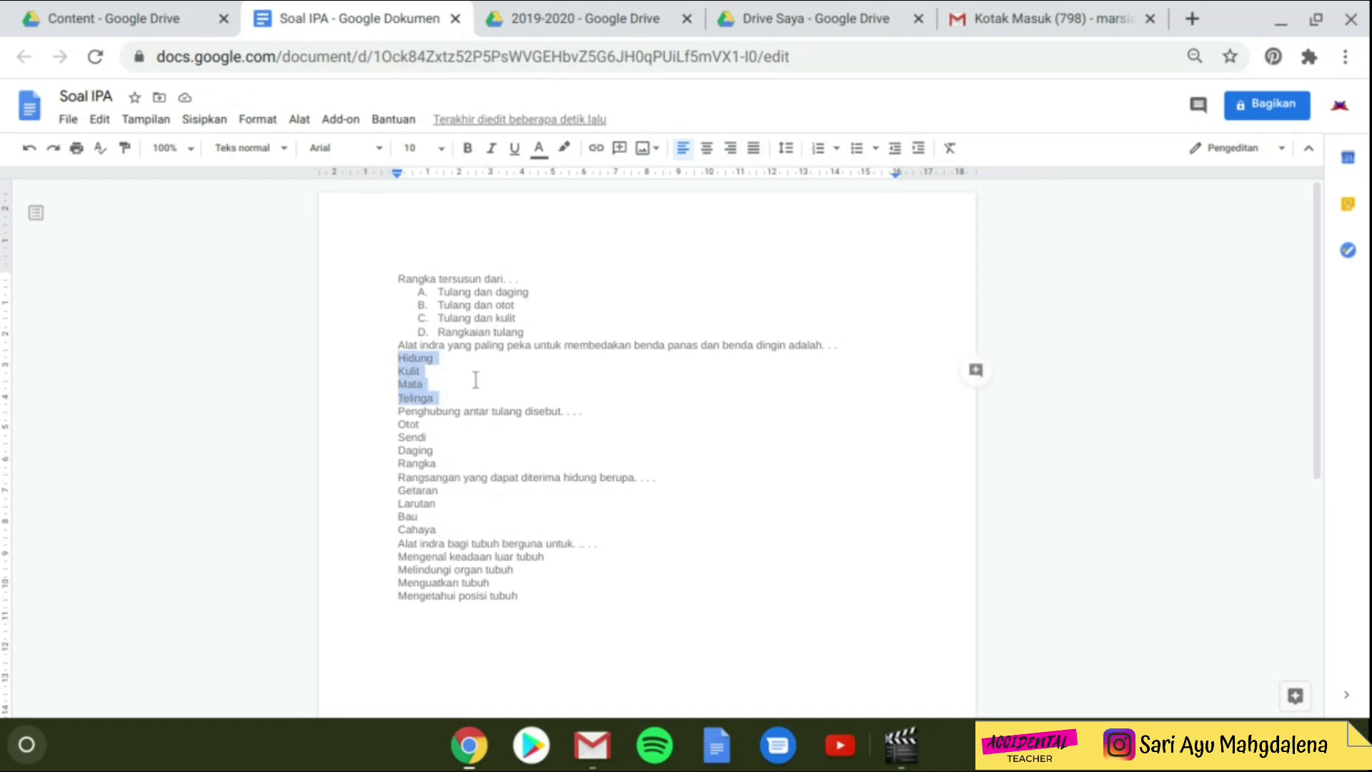
pyautogui.click(818, 148)
pyautogui.click(838, 150)
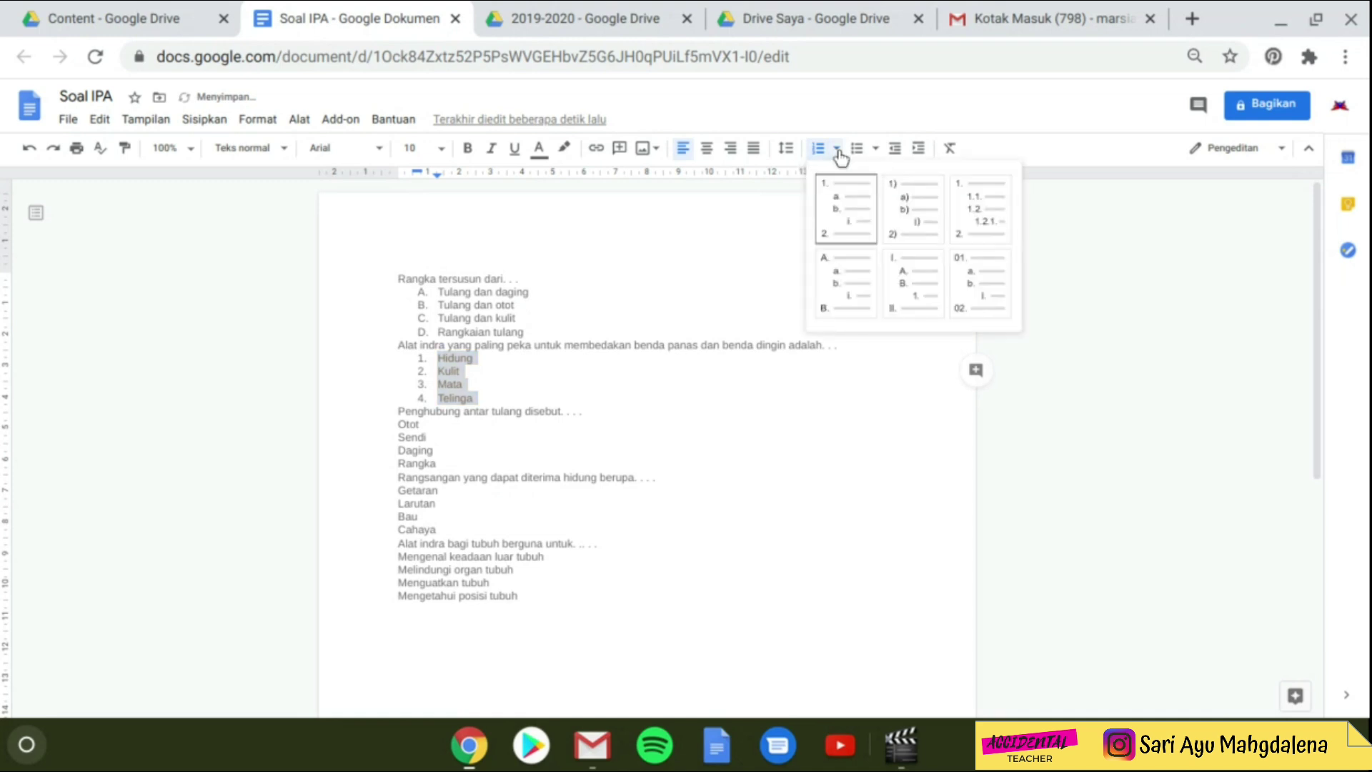
pyautogui.click(837, 278)
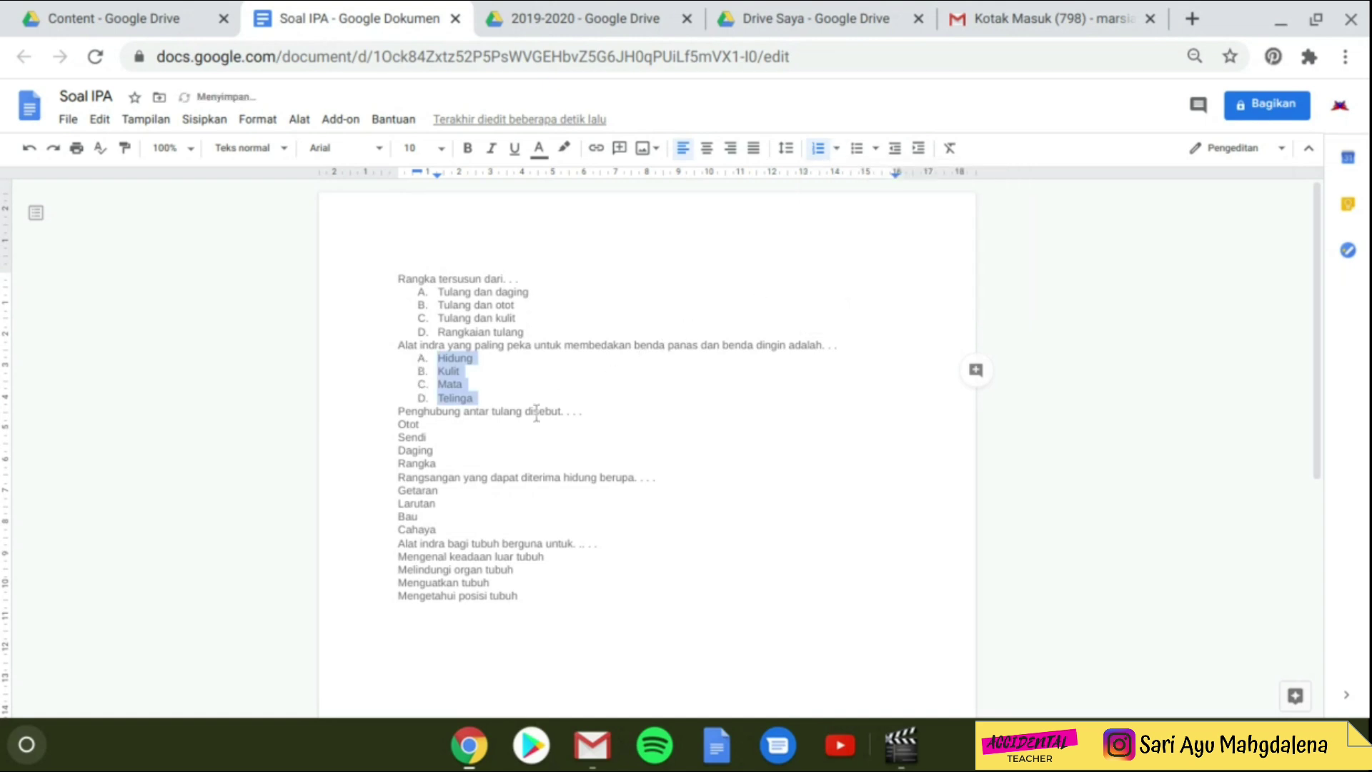
# Apply the uppercase-letter list style to the answer options from Otot to Rangka and from Getaran to Cahaya
pyautogui.moveTo(398, 428); pyautogui.dragTo(436, 466)
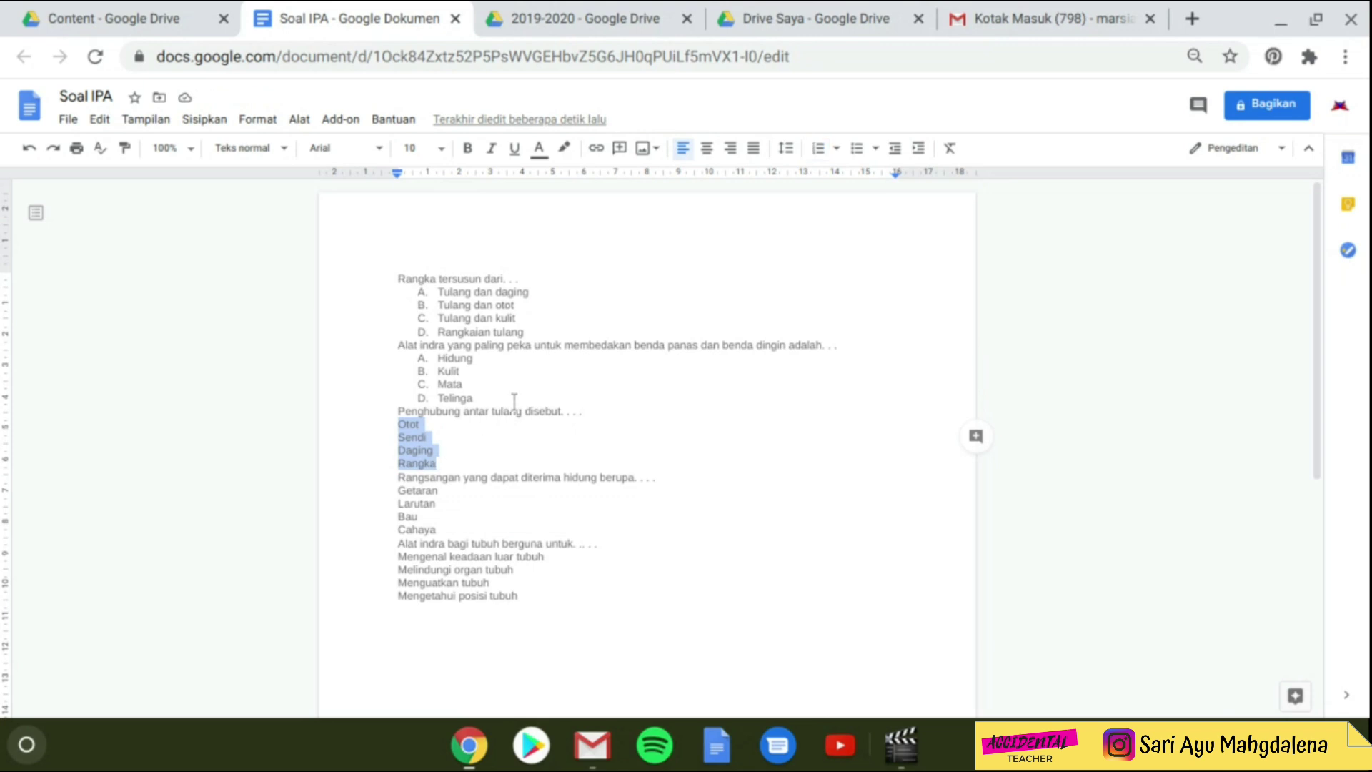
pyautogui.click(836, 151)
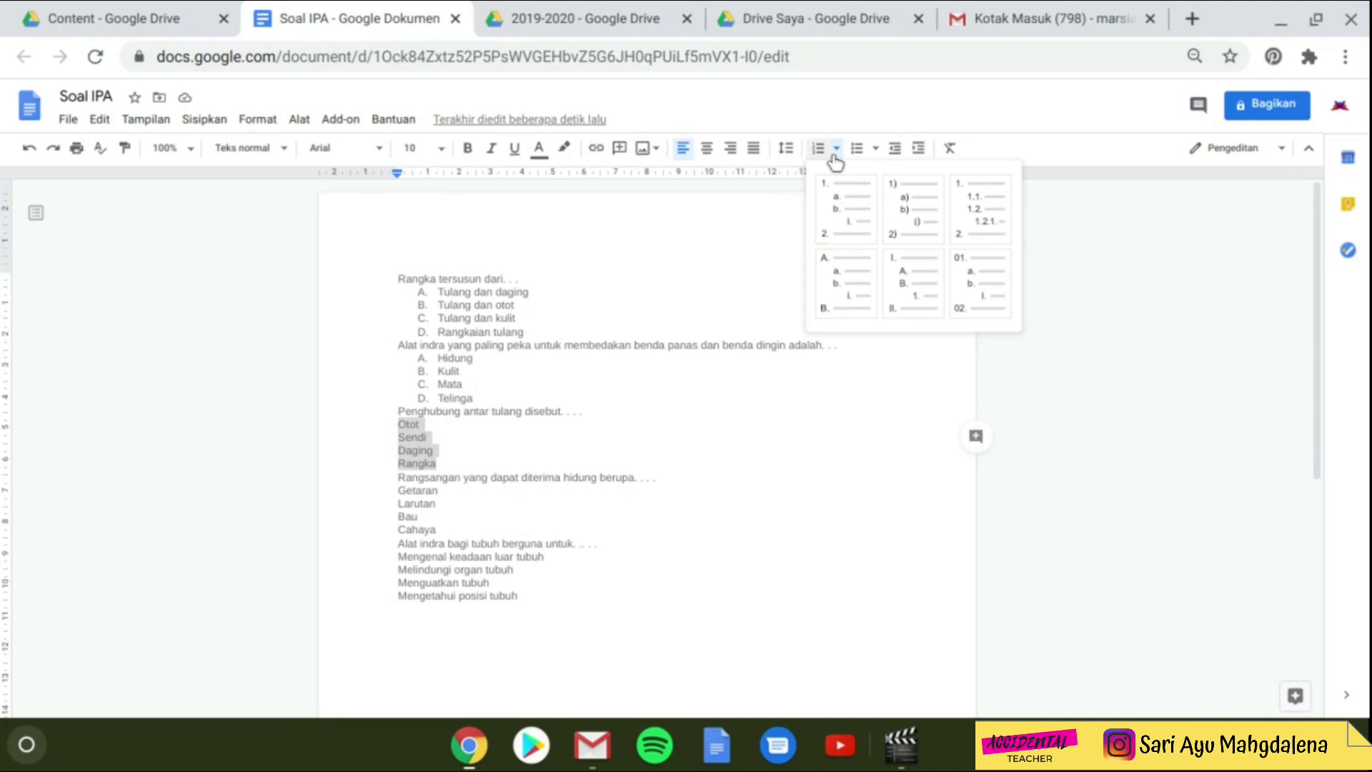
pyautogui.click(839, 268)
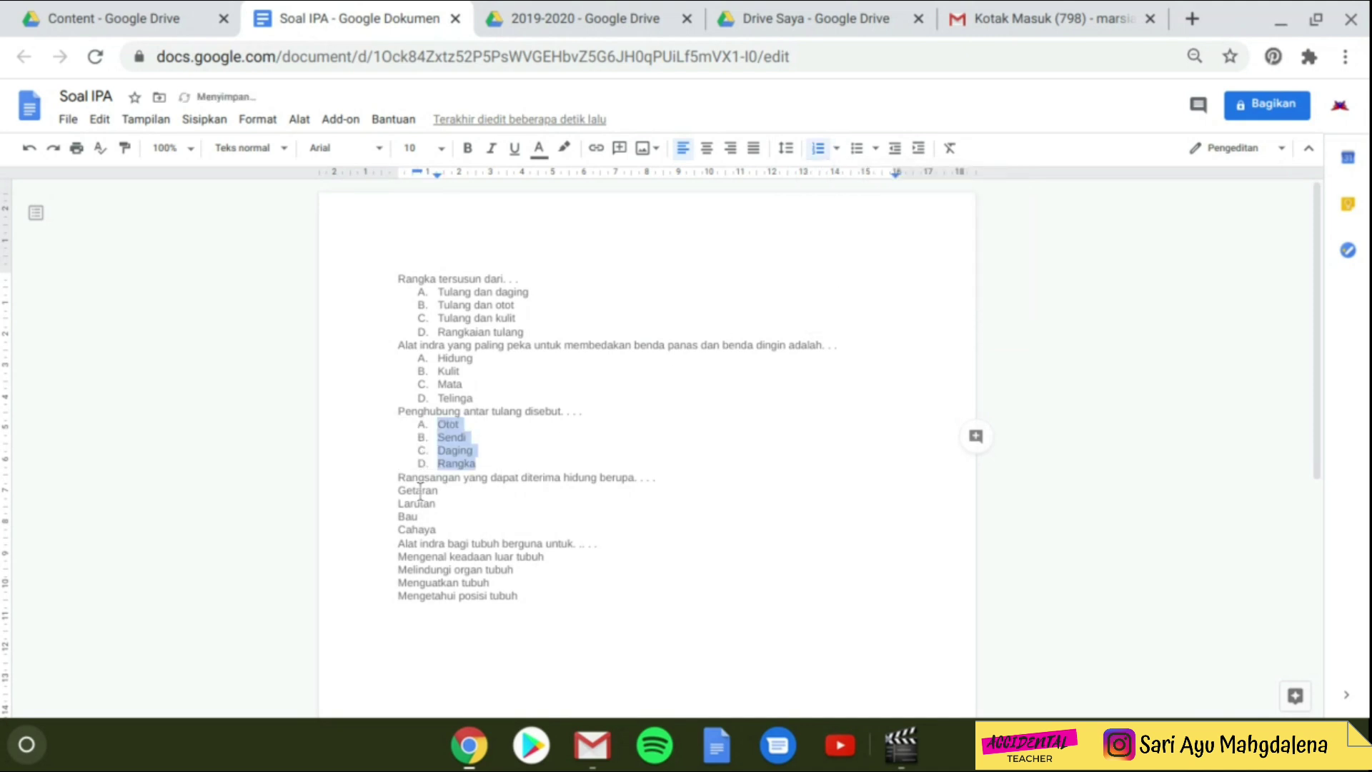
pyautogui.moveTo(395, 493); pyautogui.dragTo(452, 527)
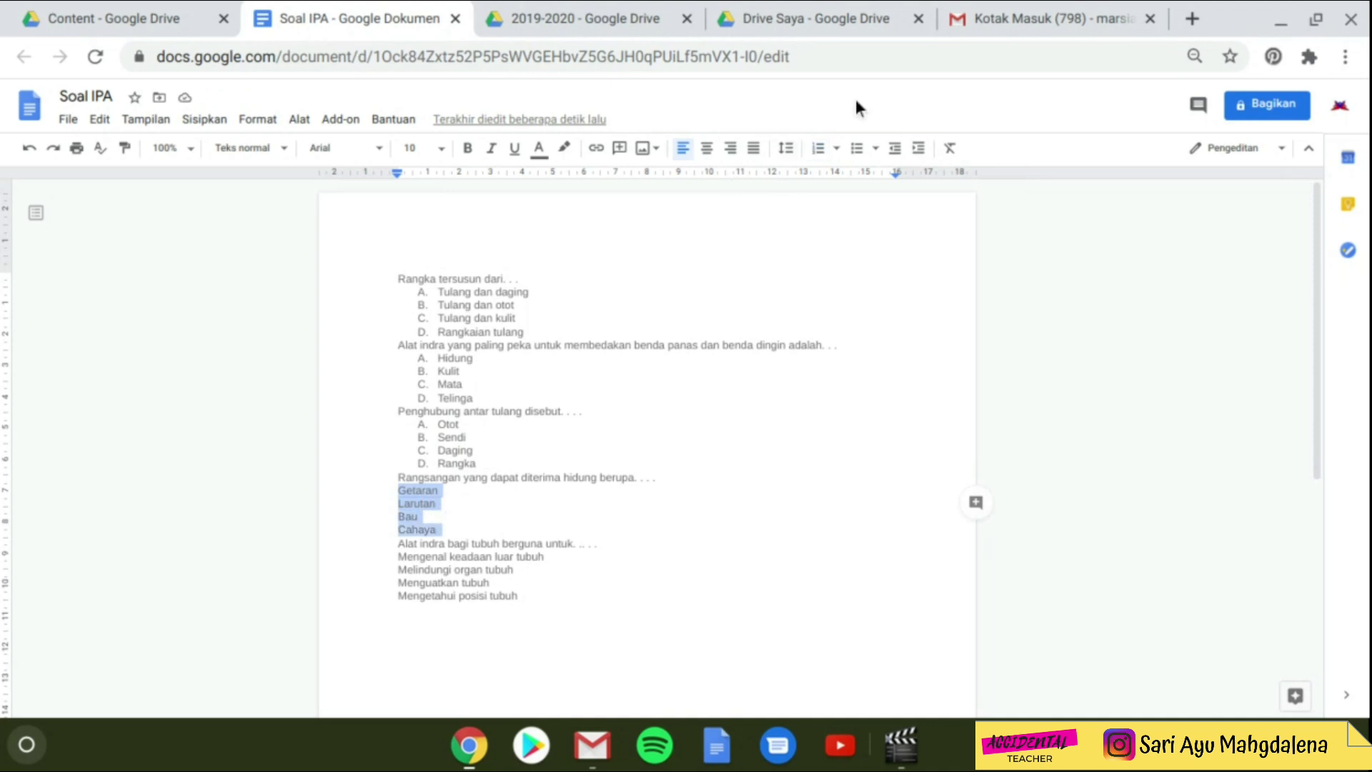
pyautogui.click(836, 147)
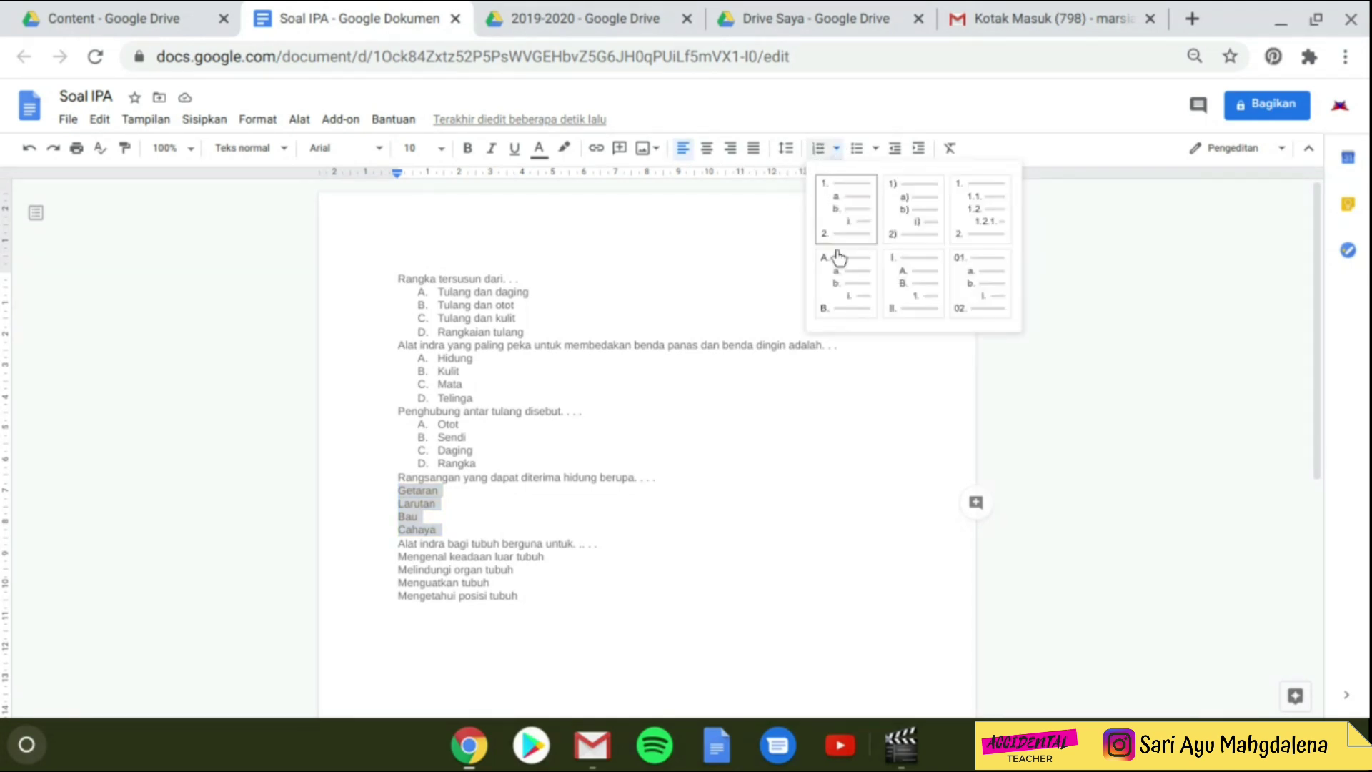
pyautogui.click(845, 287)
# Letter the four answer options of the last question, starting with "Mengenal keadaan luar tubuh", A to D
pyautogui.moveTo(399, 558); pyautogui.dragTo(522, 599)
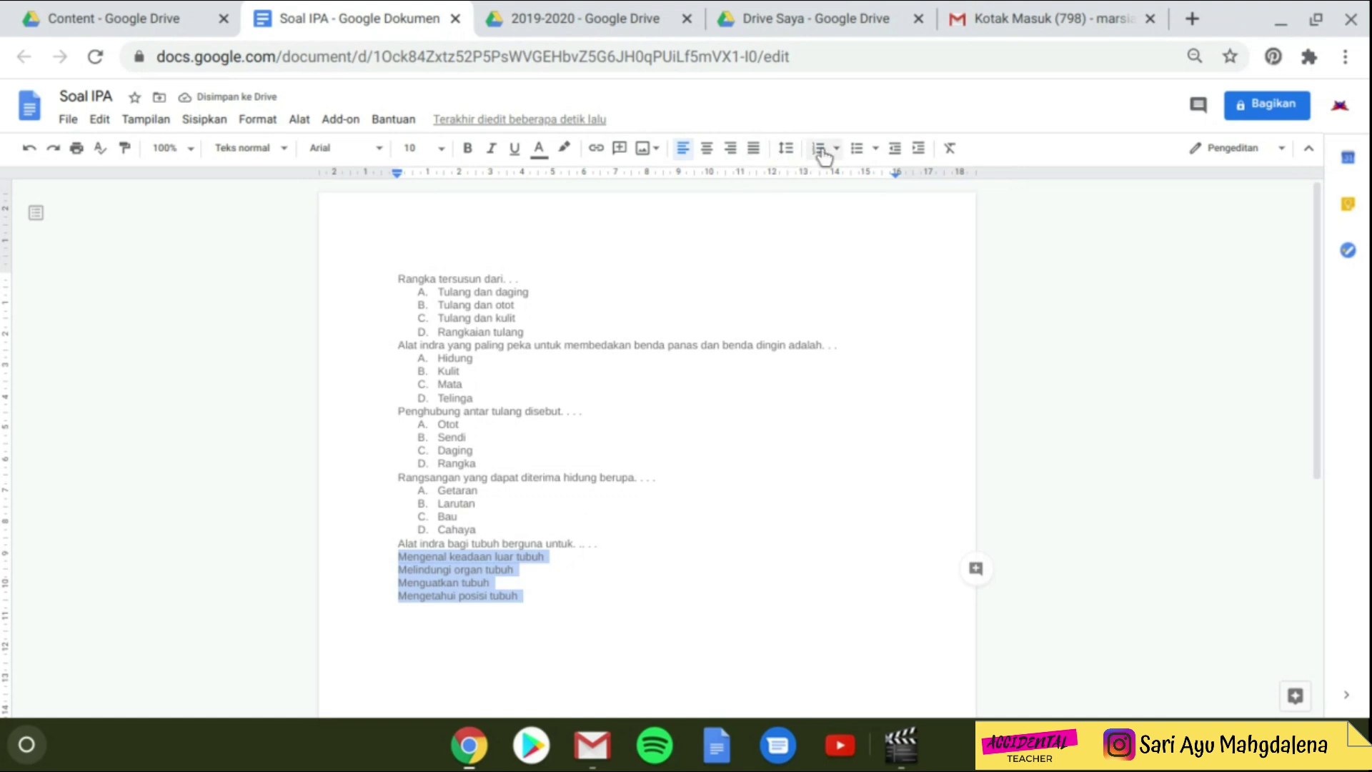
pyautogui.click(836, 147)
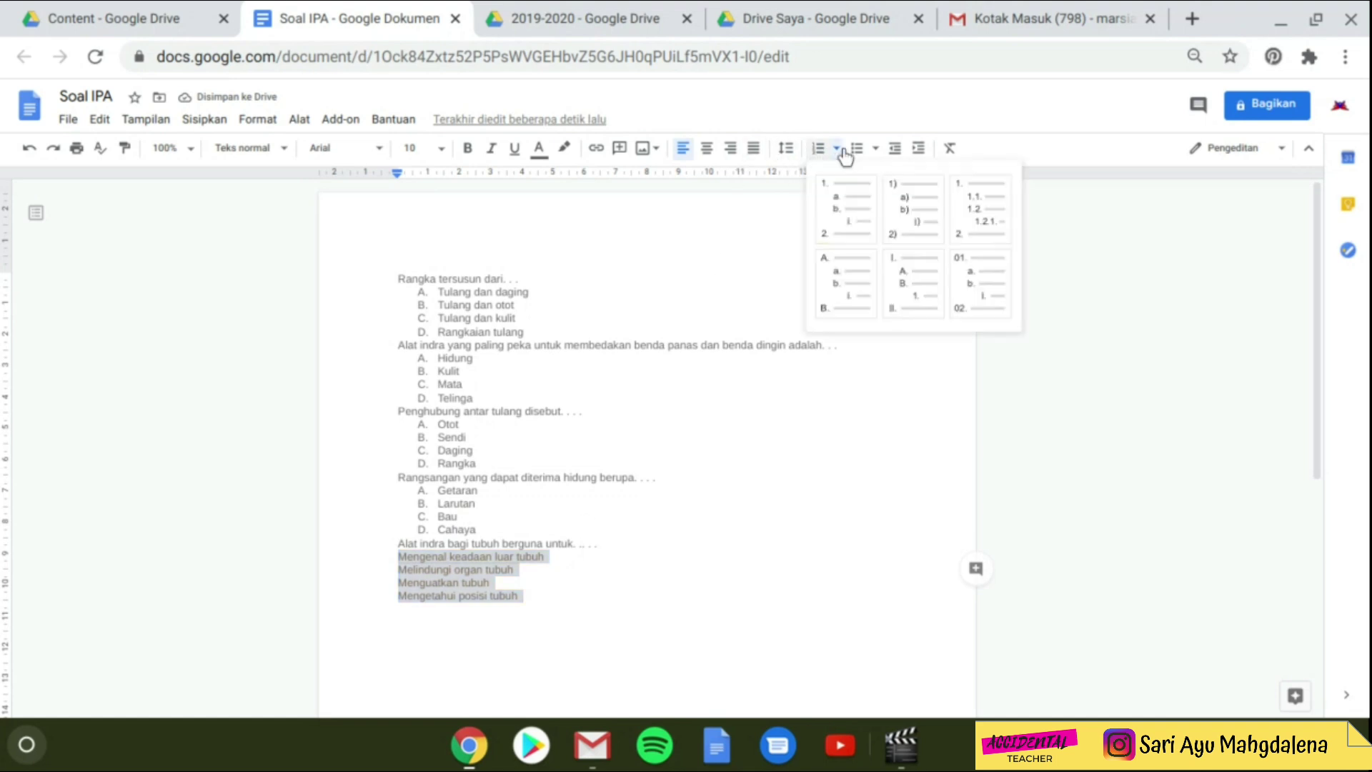
pyautogui.click(829, 273)
pyautogui.click(672, 417)
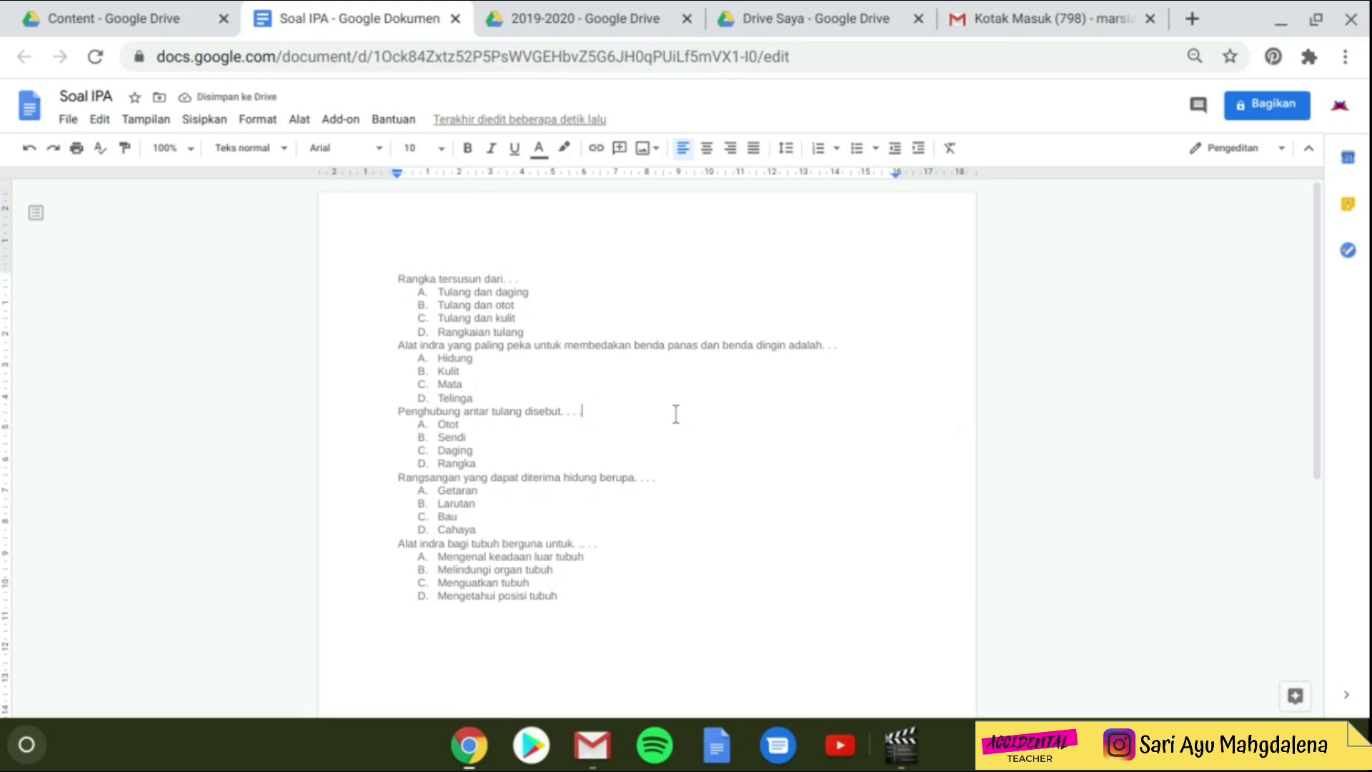
pyautogui.click(782, 482)
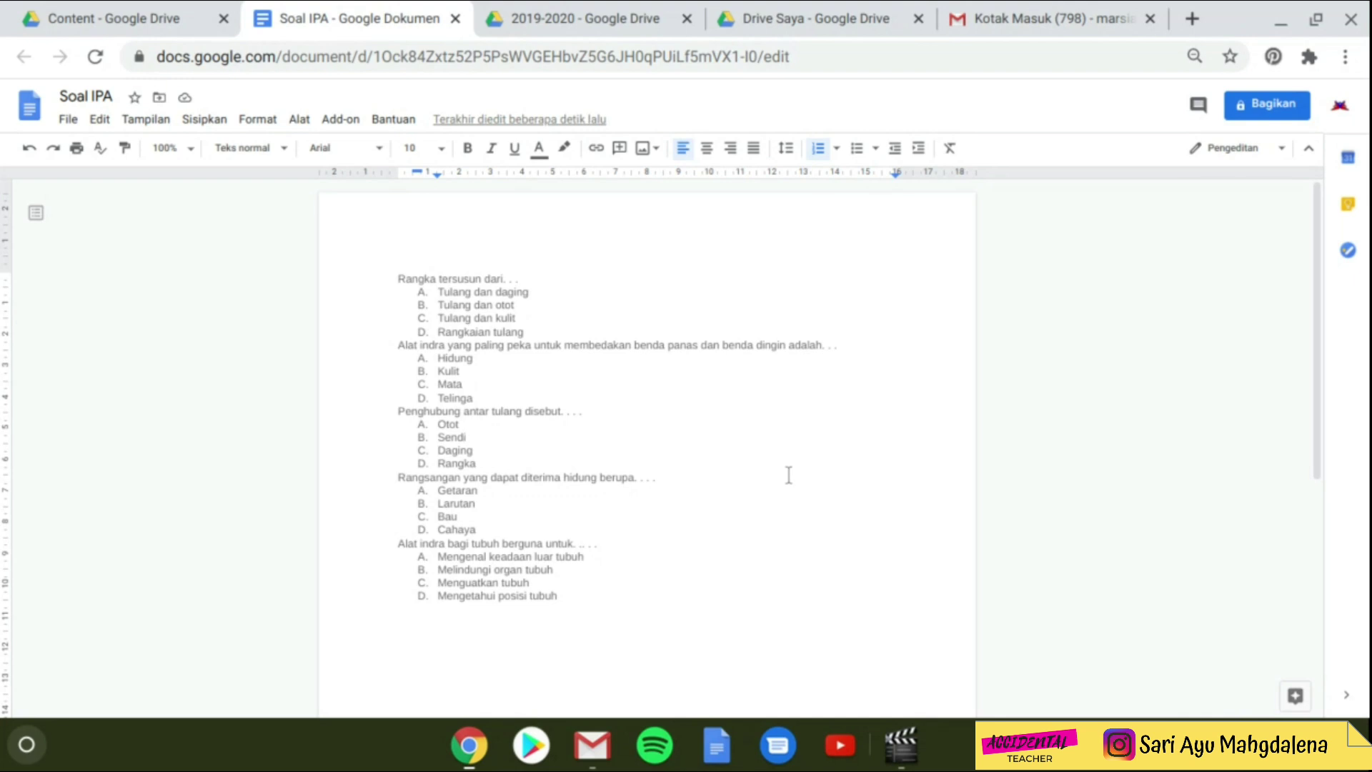
# Switch to Google Drive and create a new blank Google Form in the Content folder
pyautogui.click(134, 24)
pyautogui.click(114, 200)
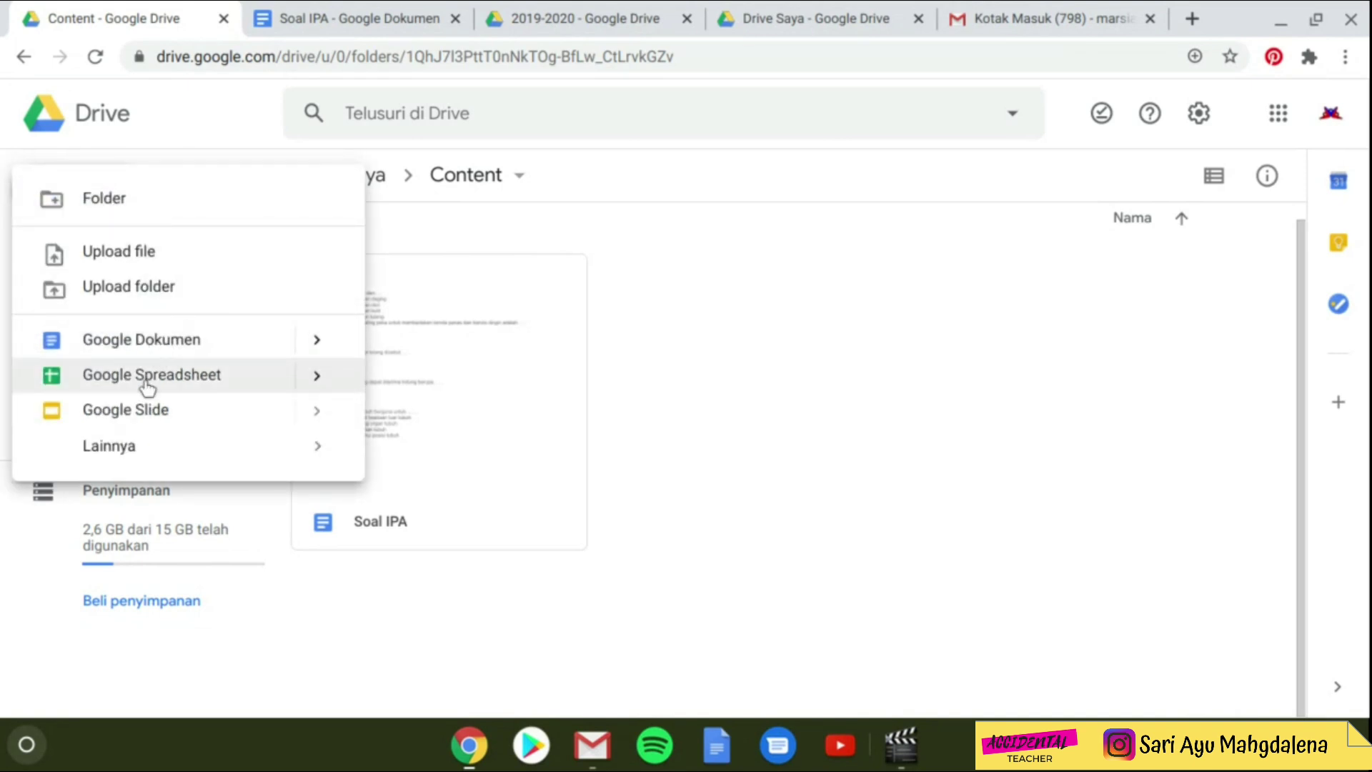
pyautogui.moveTo(100, 461)
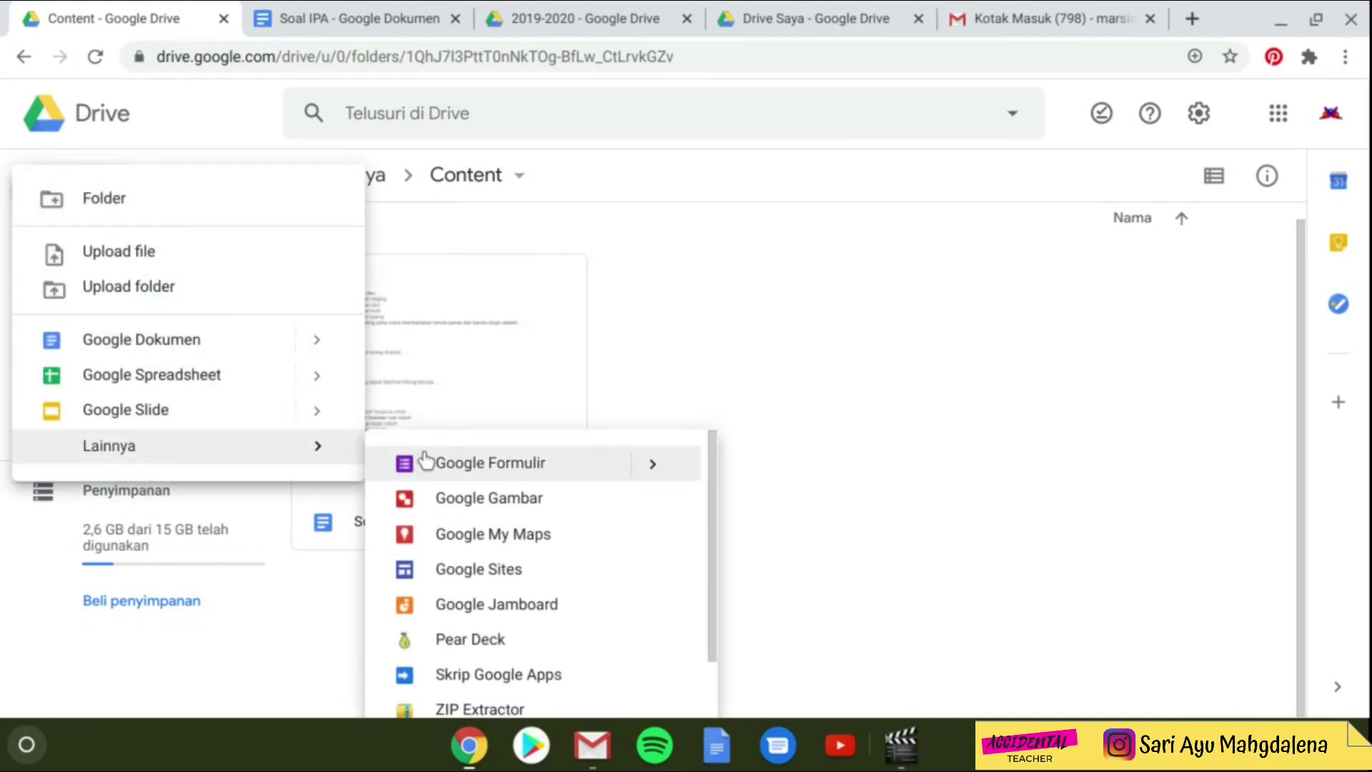
pyautogui.click(443, 465)
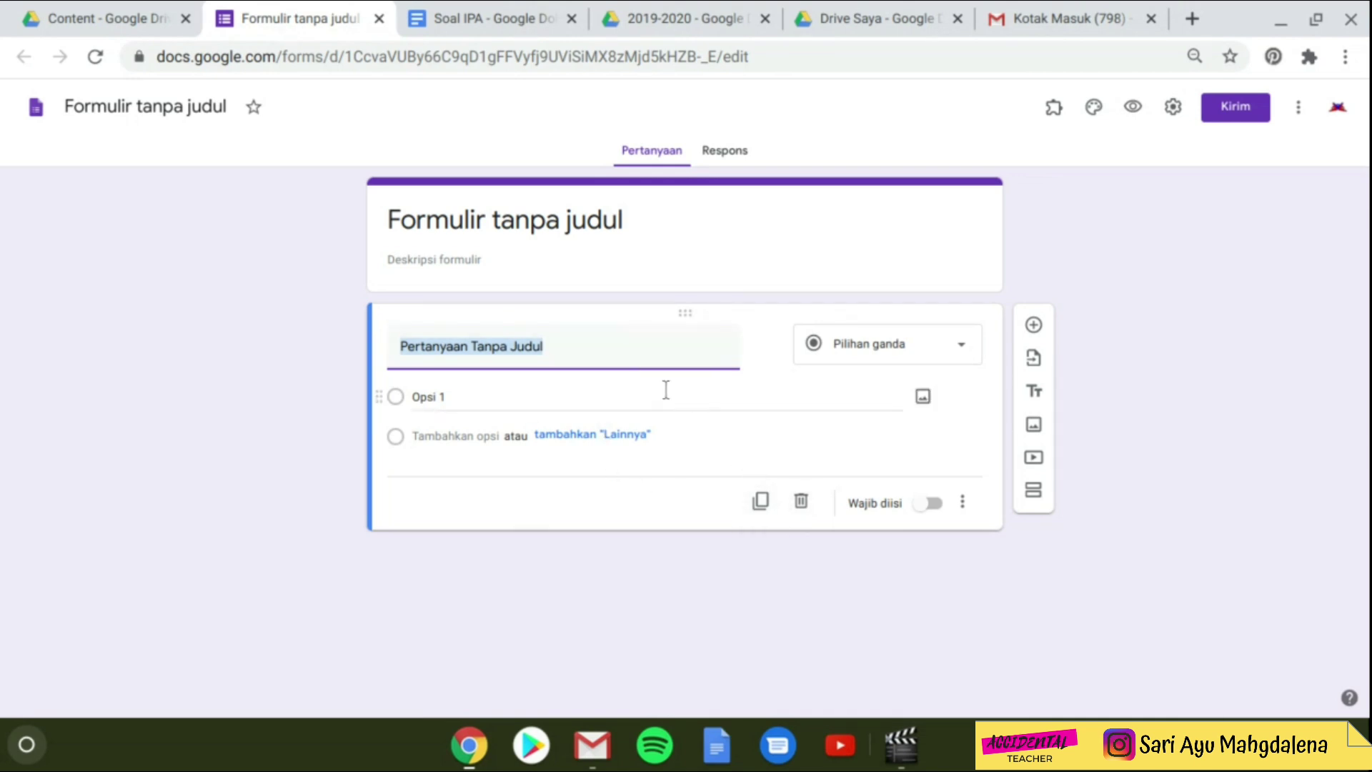
pyautogui.click(1183, 233)
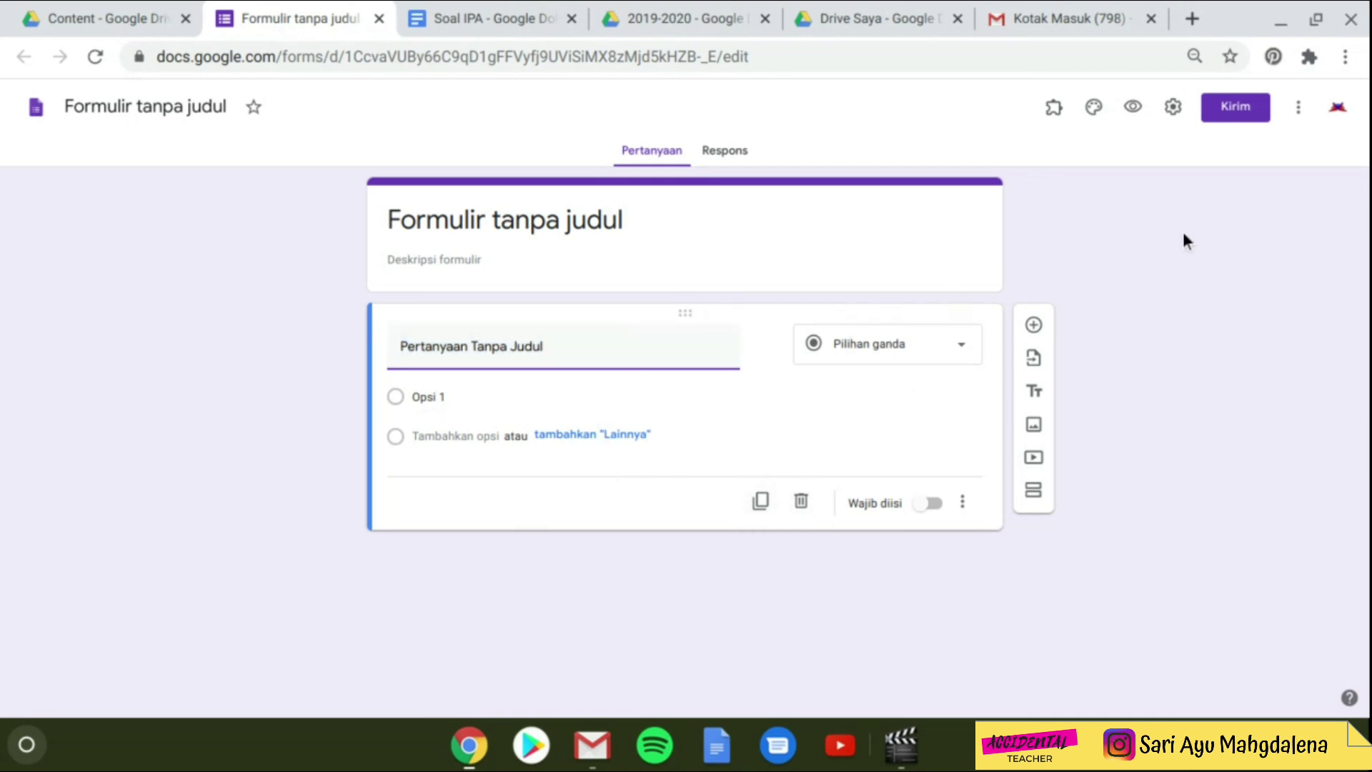
# Find the Form Builder add-on in the G Suite Marketplace for Forms and open its page
pyautogui.click(1300, 105)
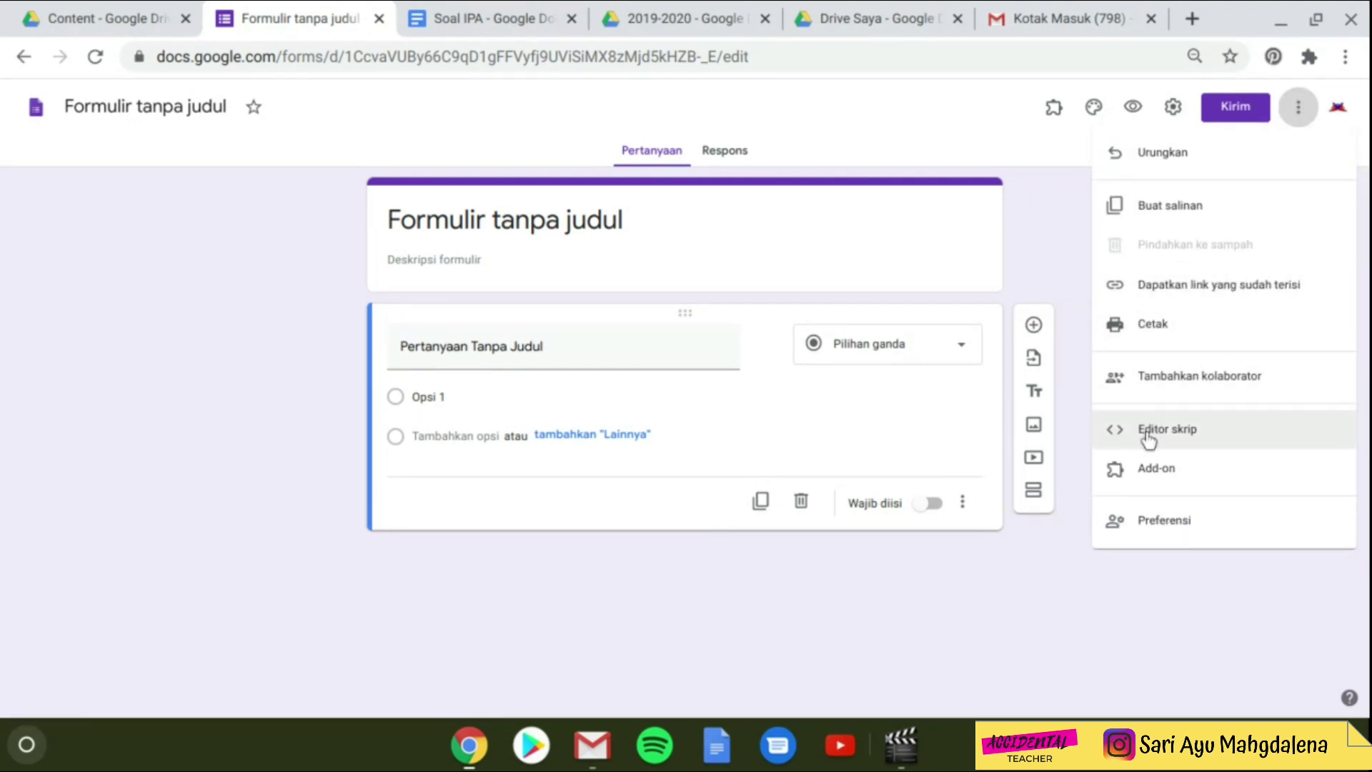
pyautogui.click(1144, 470)
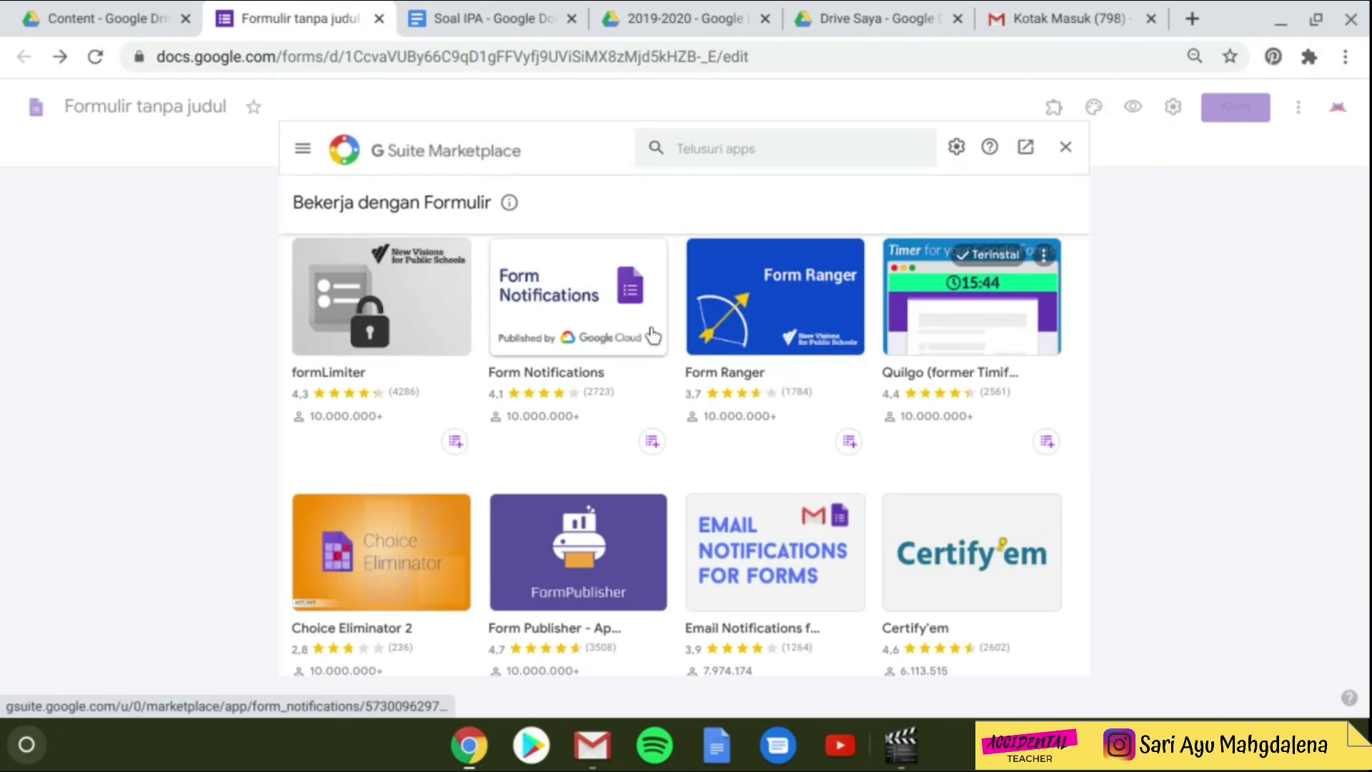
pyautogui.scroll(-5, 657, 371)
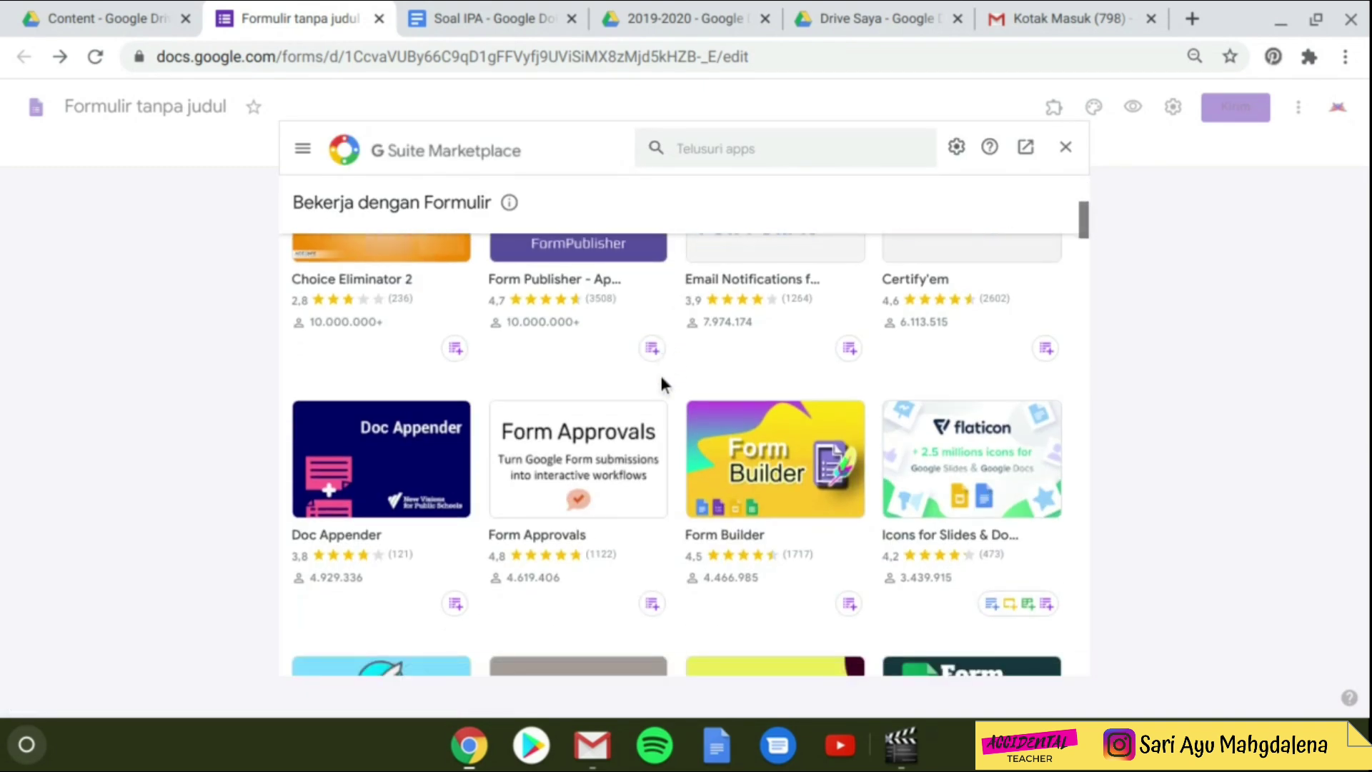
pyautogui.scroll(-2, 661, 384)
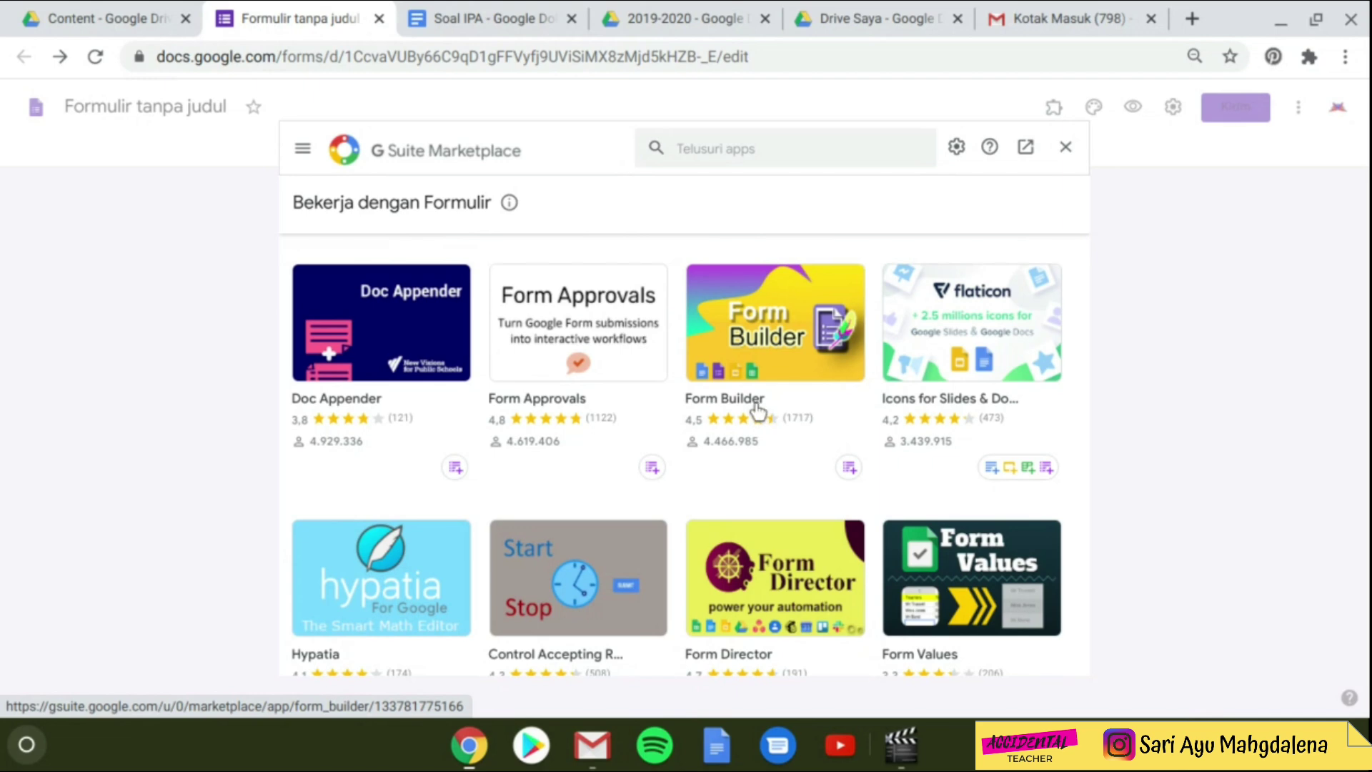
pyautogui.click(752, 398)
pyautogui.click(713, 335)
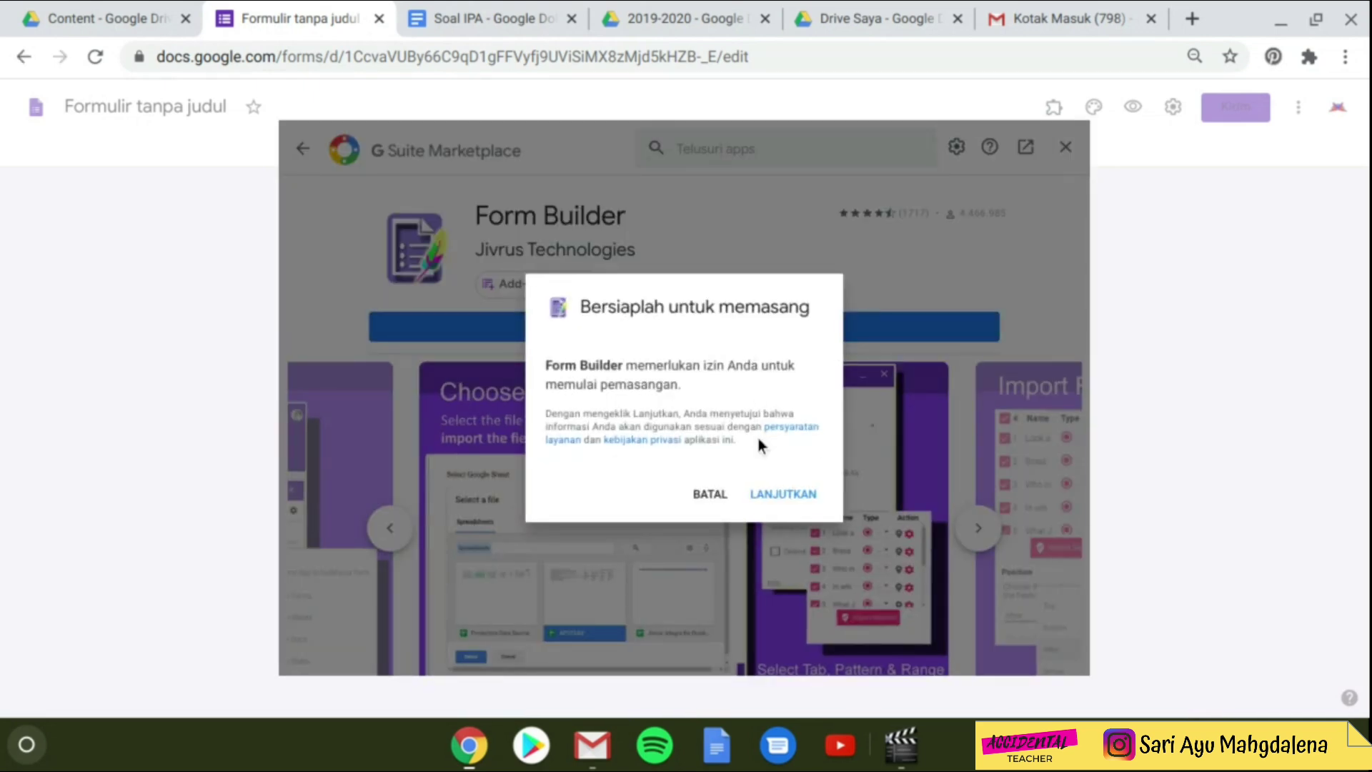
pyautogui.click(734, 498)
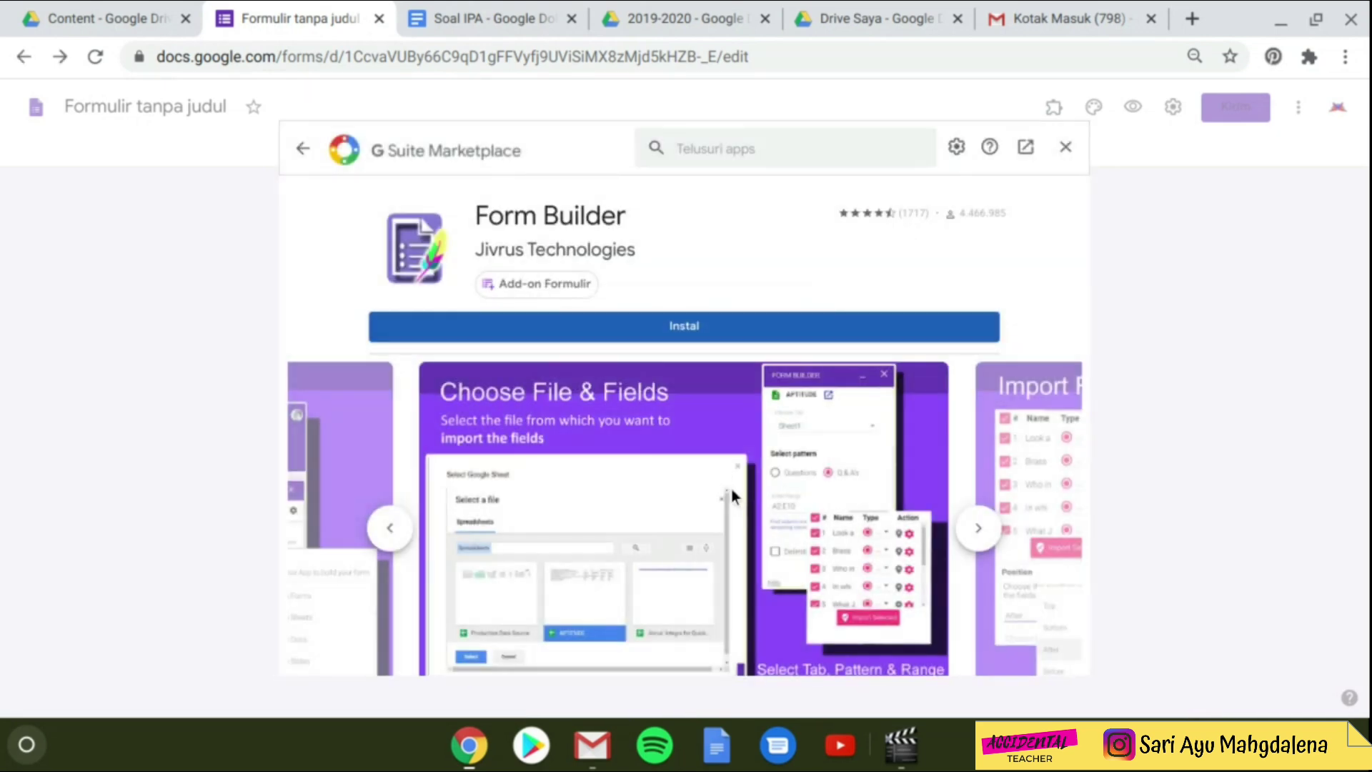
# Look through the preview images on the Form Builder add-on page to see how importing questions works
pyautogui.click(979, 529)
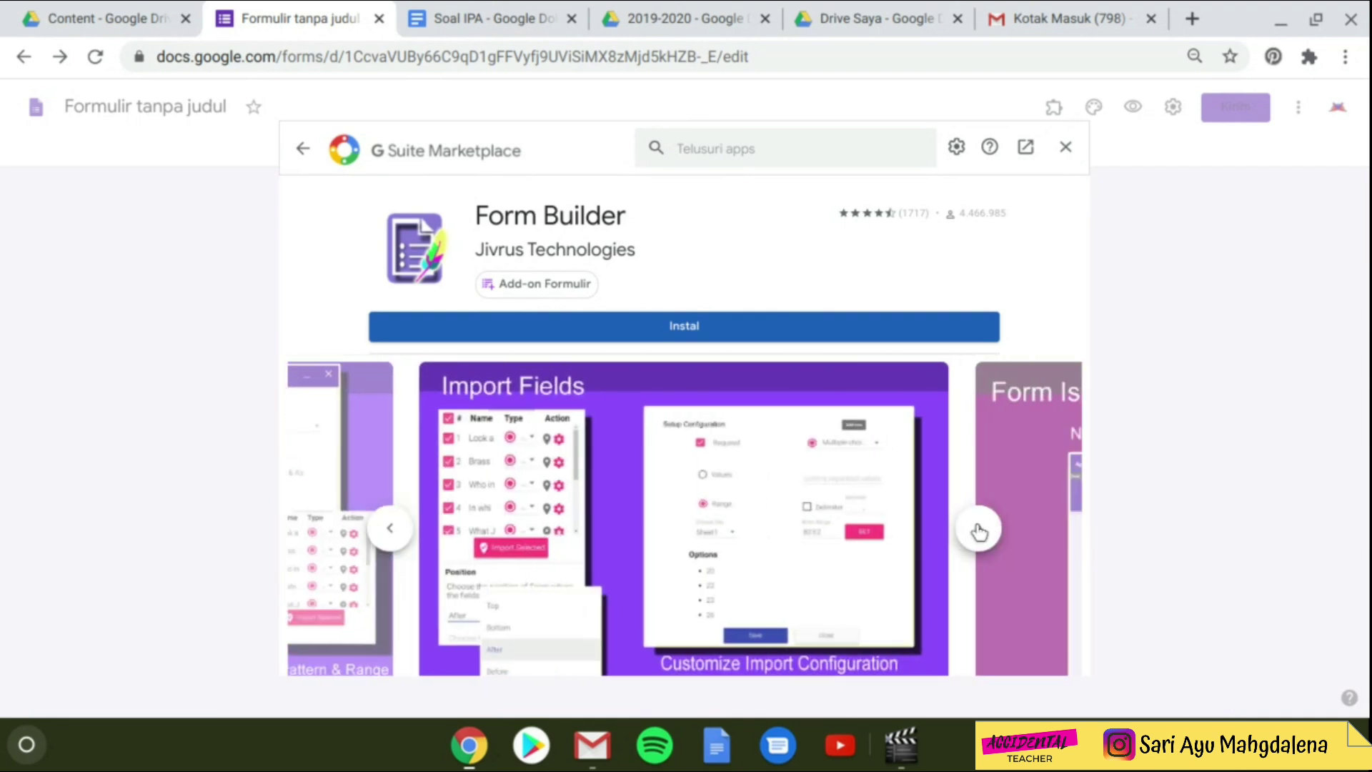
pyautogui.click(978, 529)
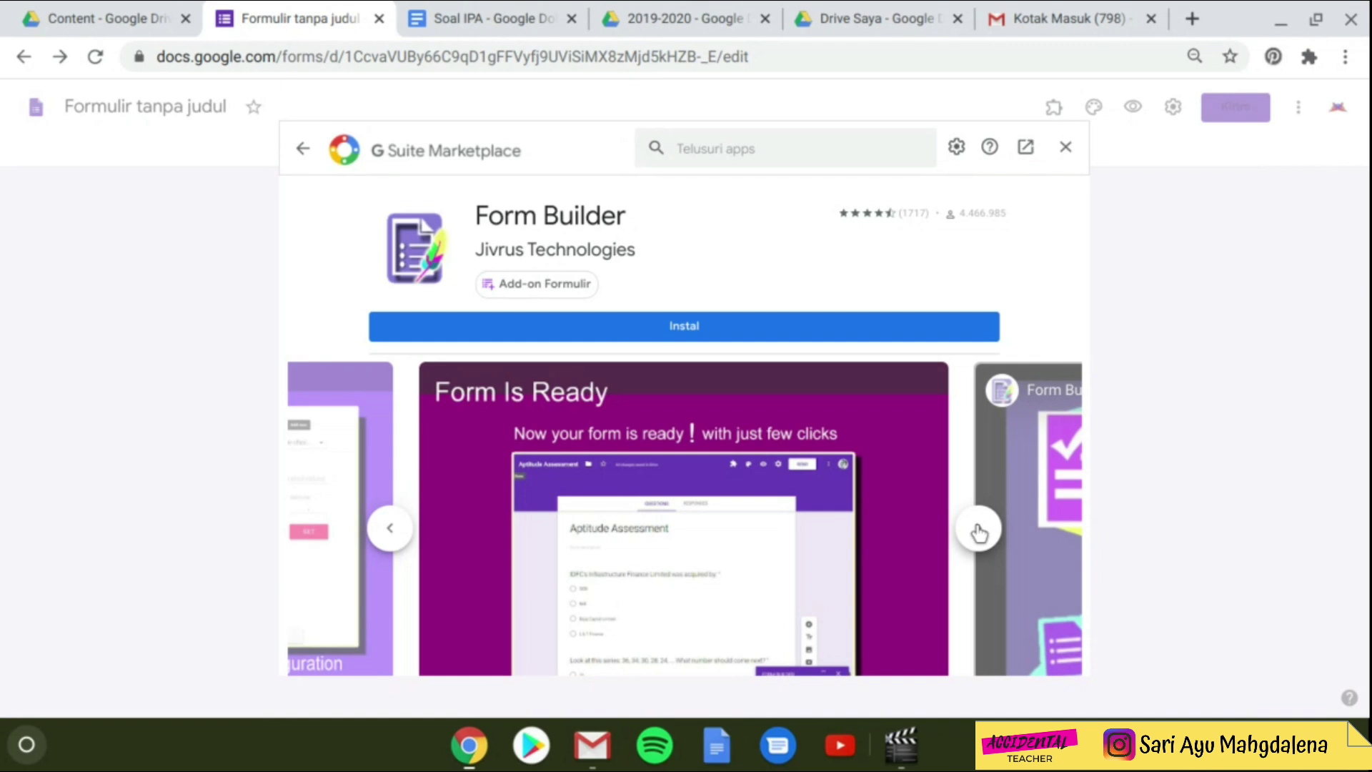
pyautogui.click(978, 529)
pyautogui.click(979, 529)
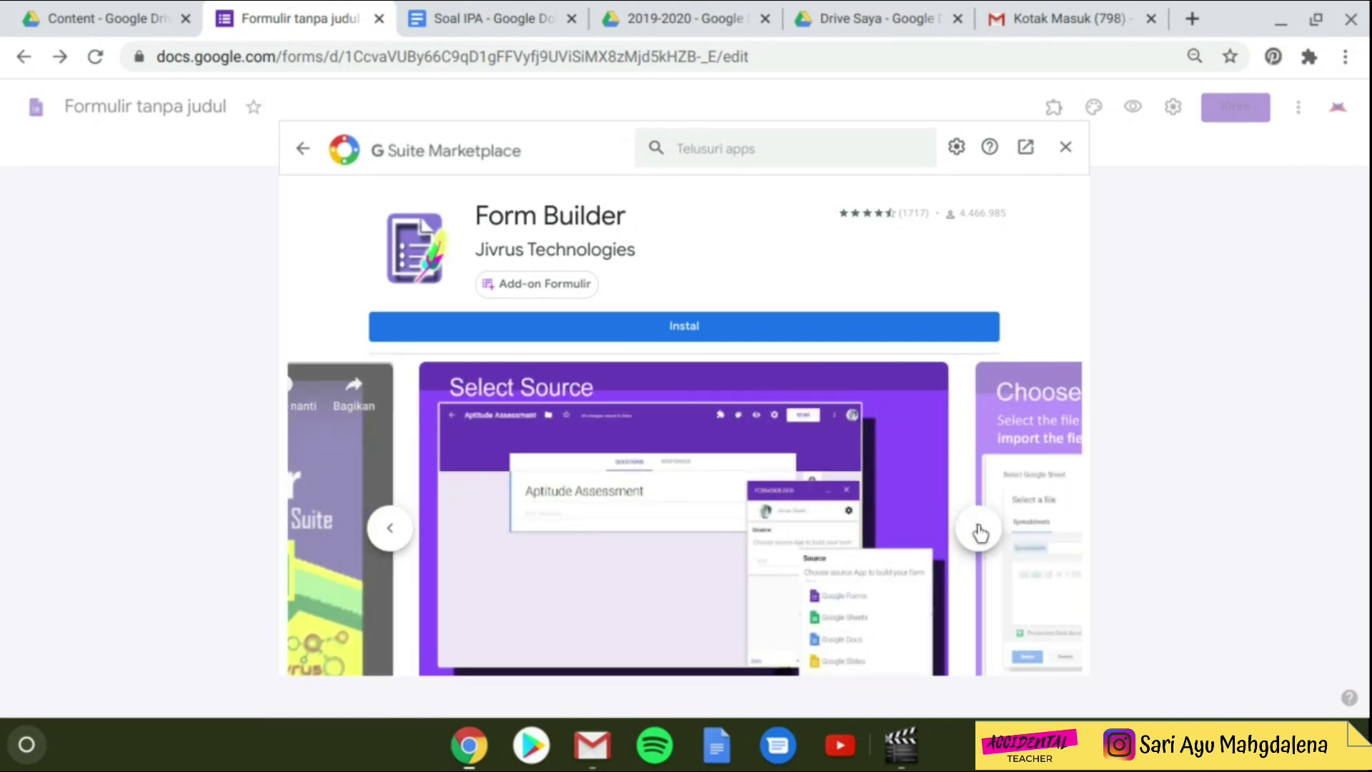
pyautogui.click(978, 530)
pyautogui.click(978, 530)
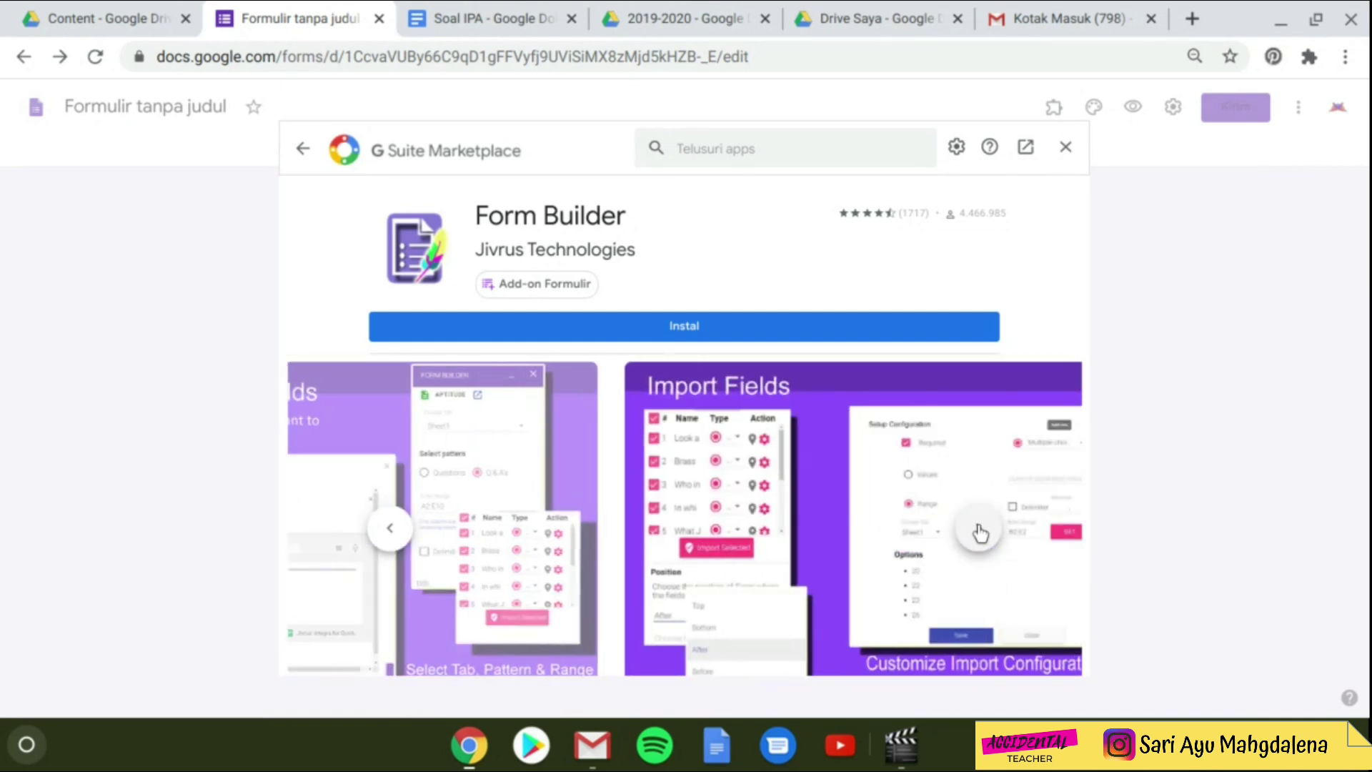
pyautogui.click(978, 530)
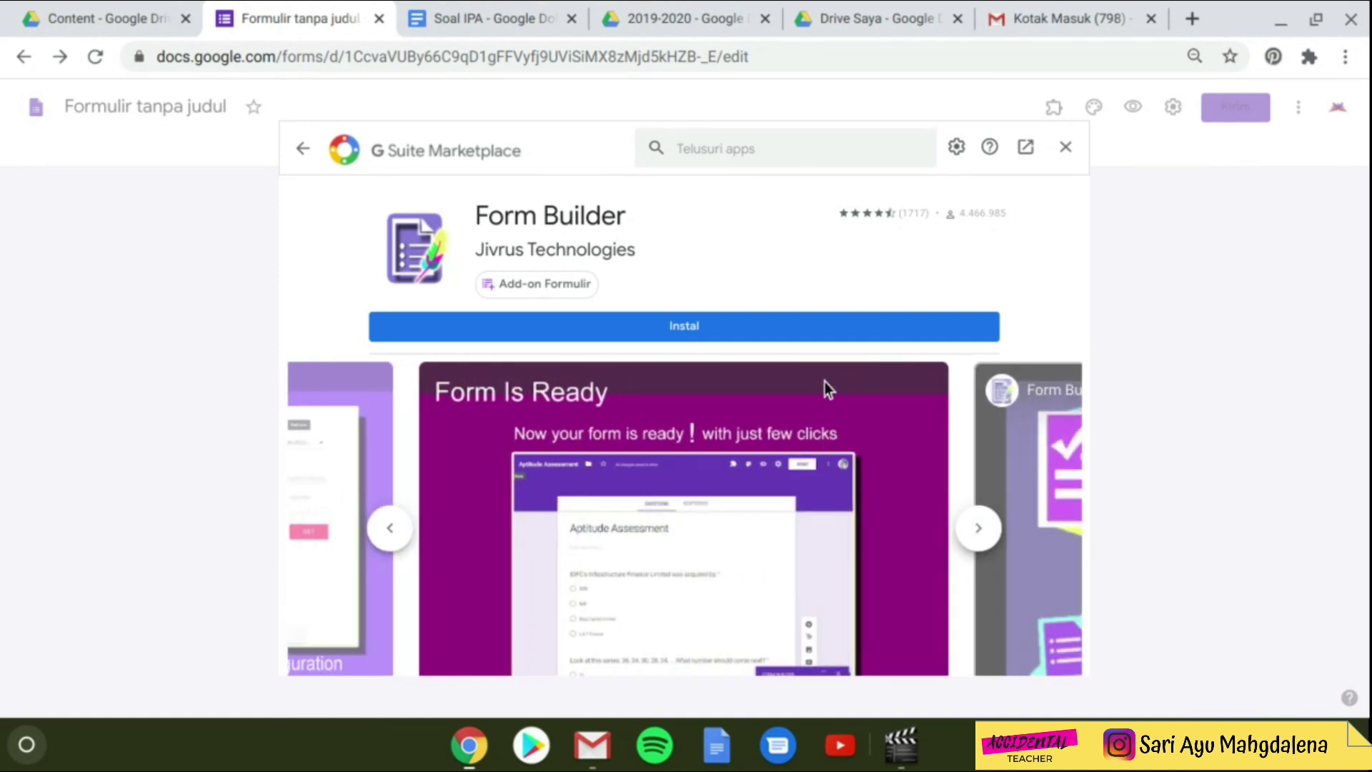
# Install the Form Builder add-on, authorize it with the Google account, and close the marketplace
pyautogui.click(806, 329)
pyautogui.click(787, 495)
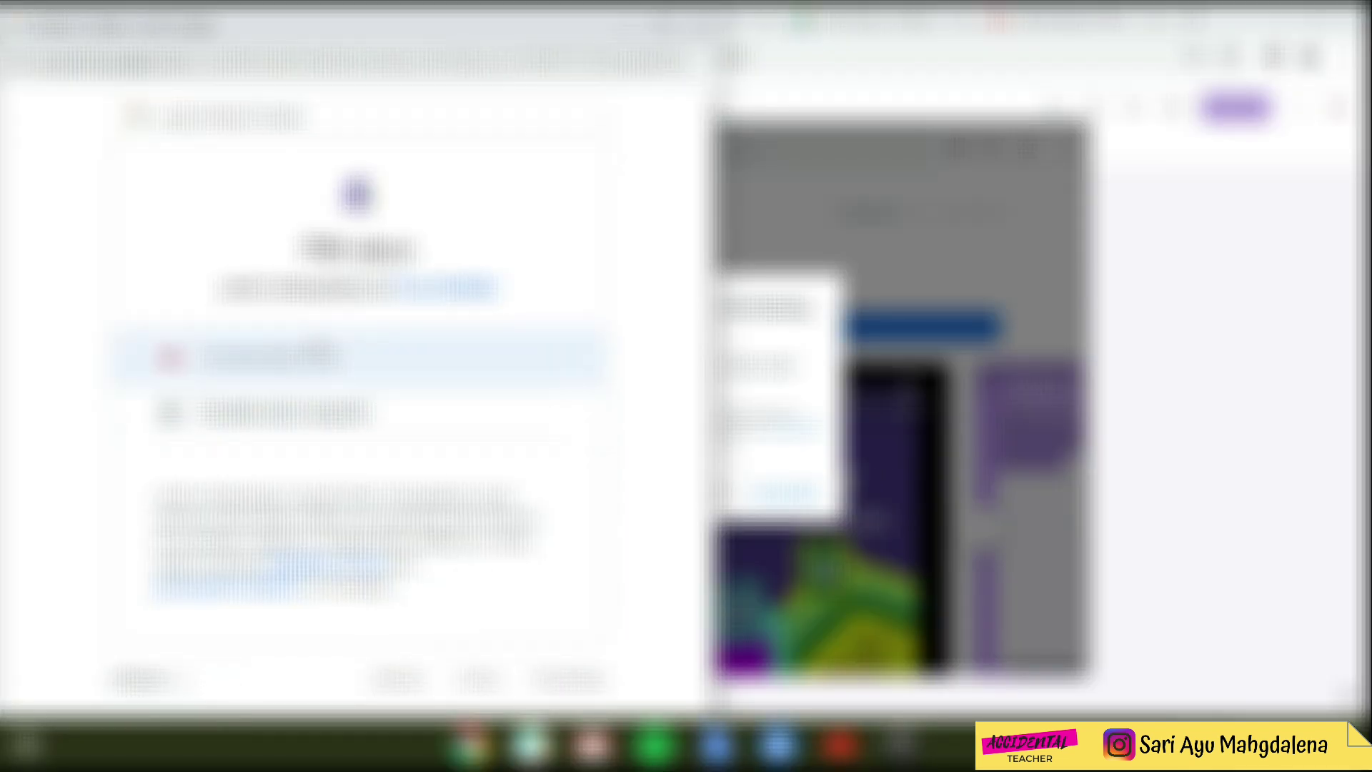
pyautogui.click(321, 357)
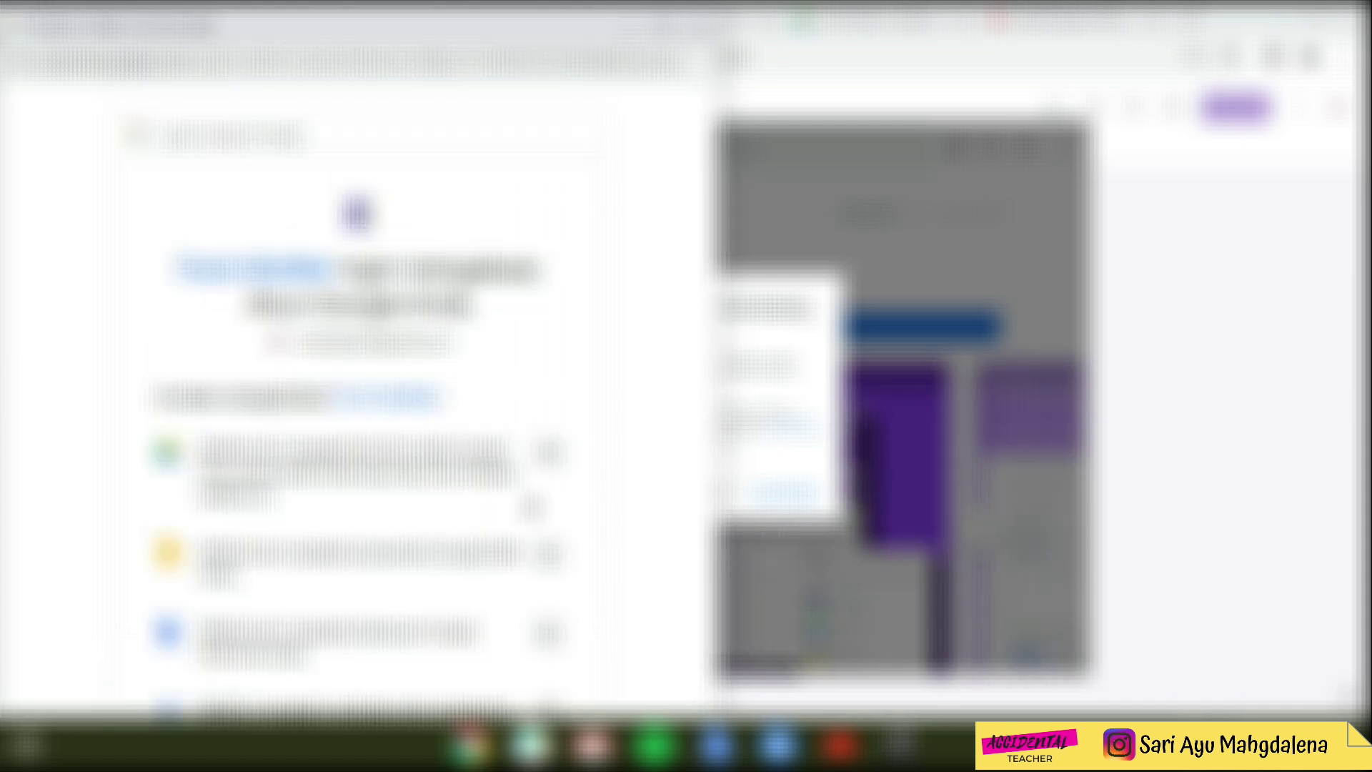
pyautogui.scroll(-10, 357, 401)
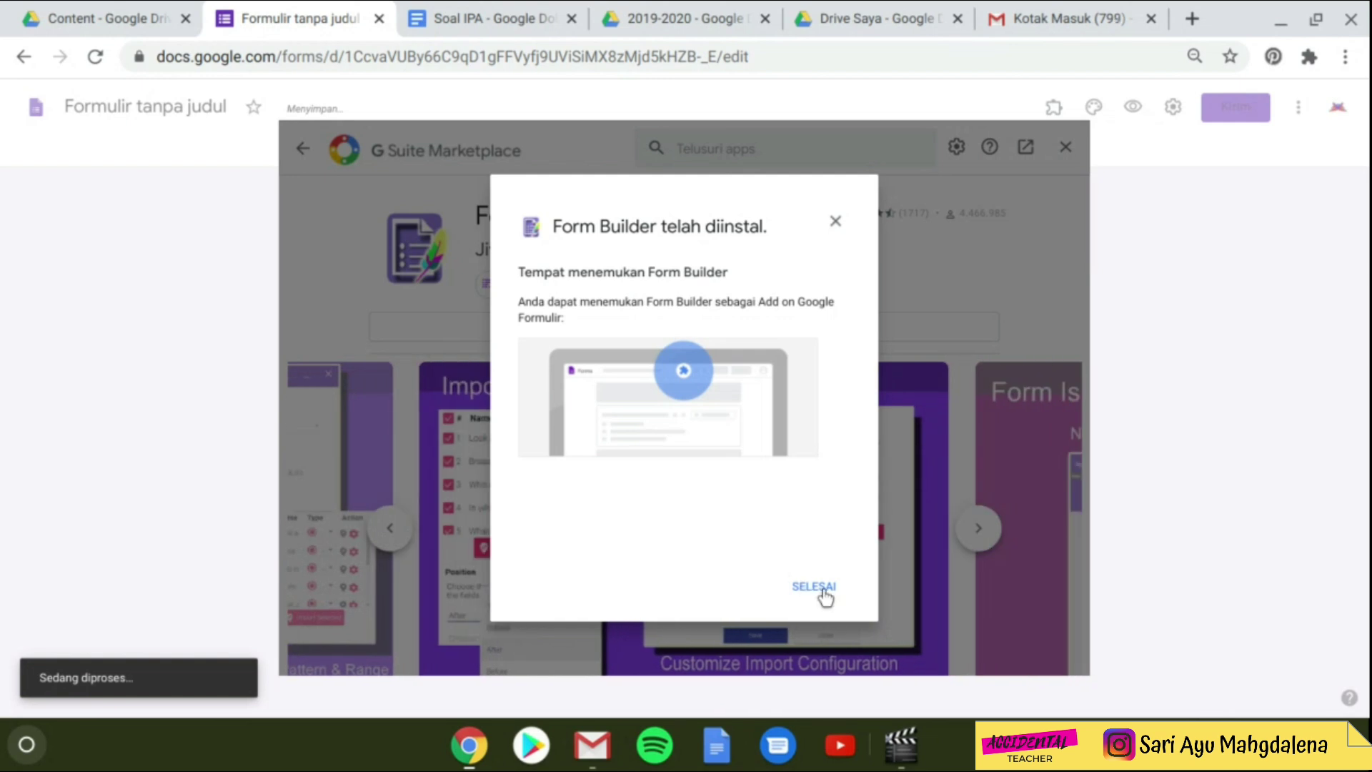
pyautogui.click(818, 590)
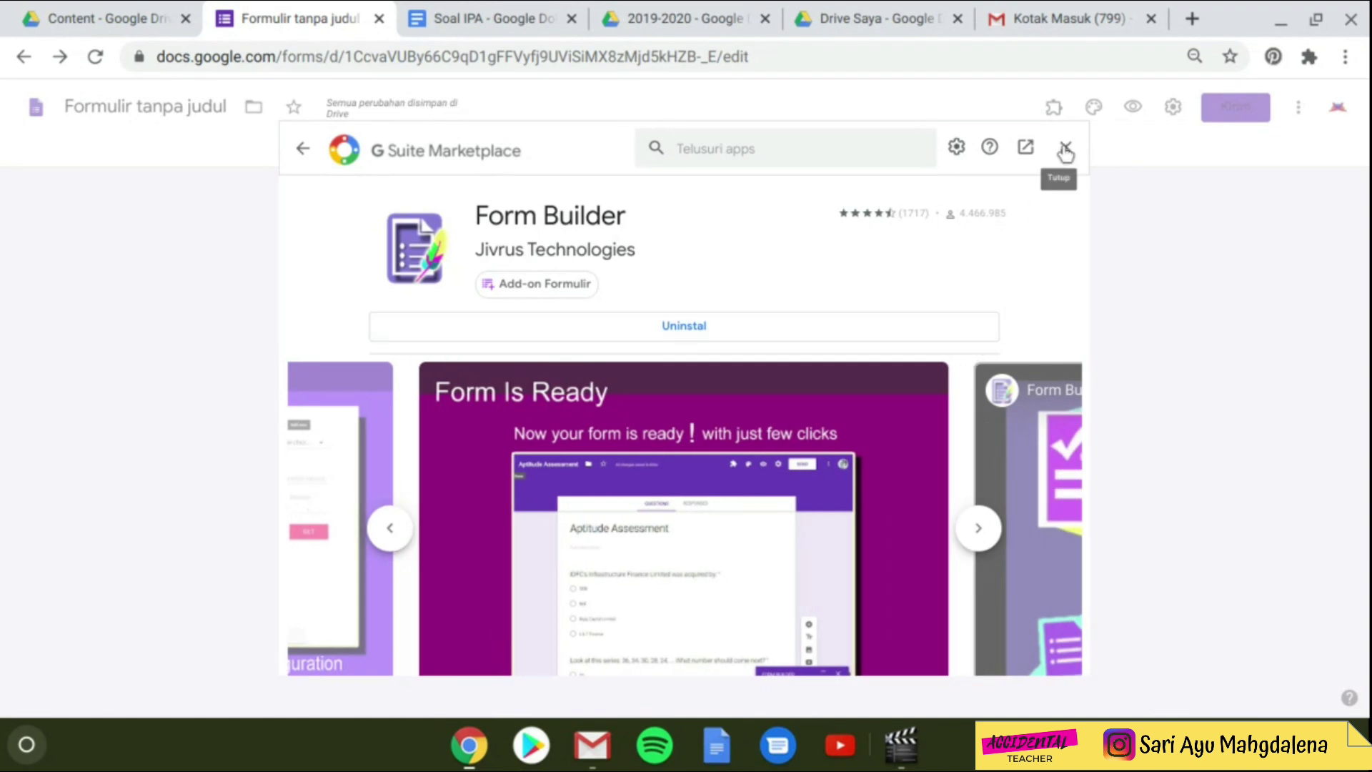
pyautogui.click(1065, 149)
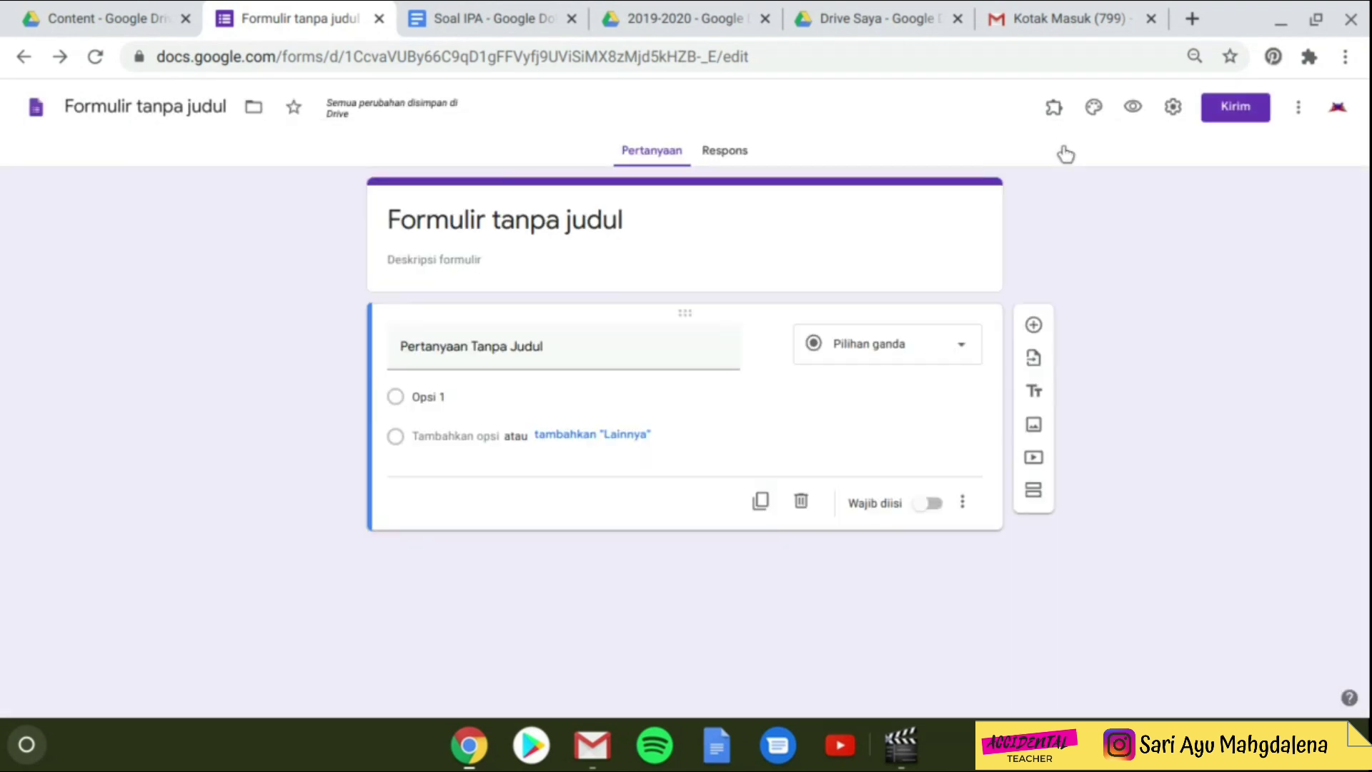
# Start the Form Builder add-on and load the Google Docs file Soal IPA as the import source
pyautogui.click(1056, 108)
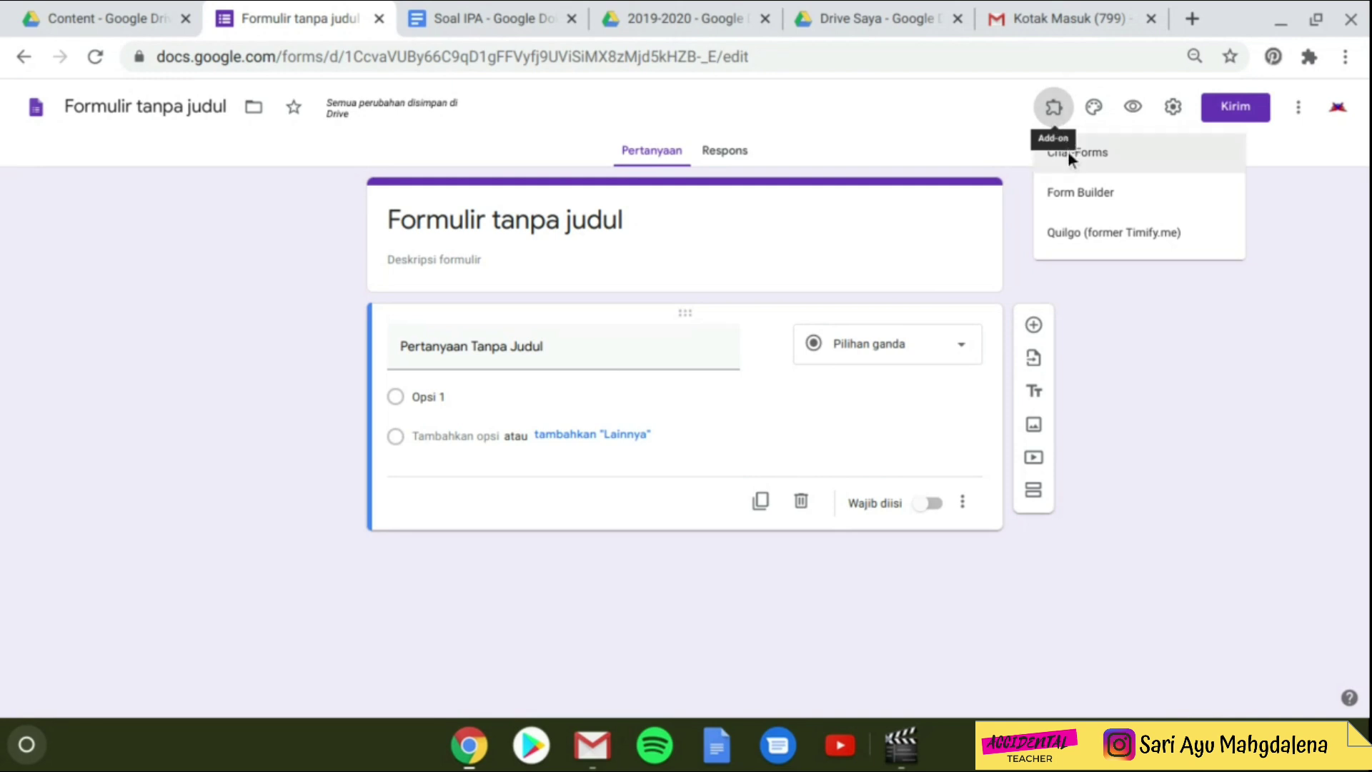
pyautogui.click(1065, 202)
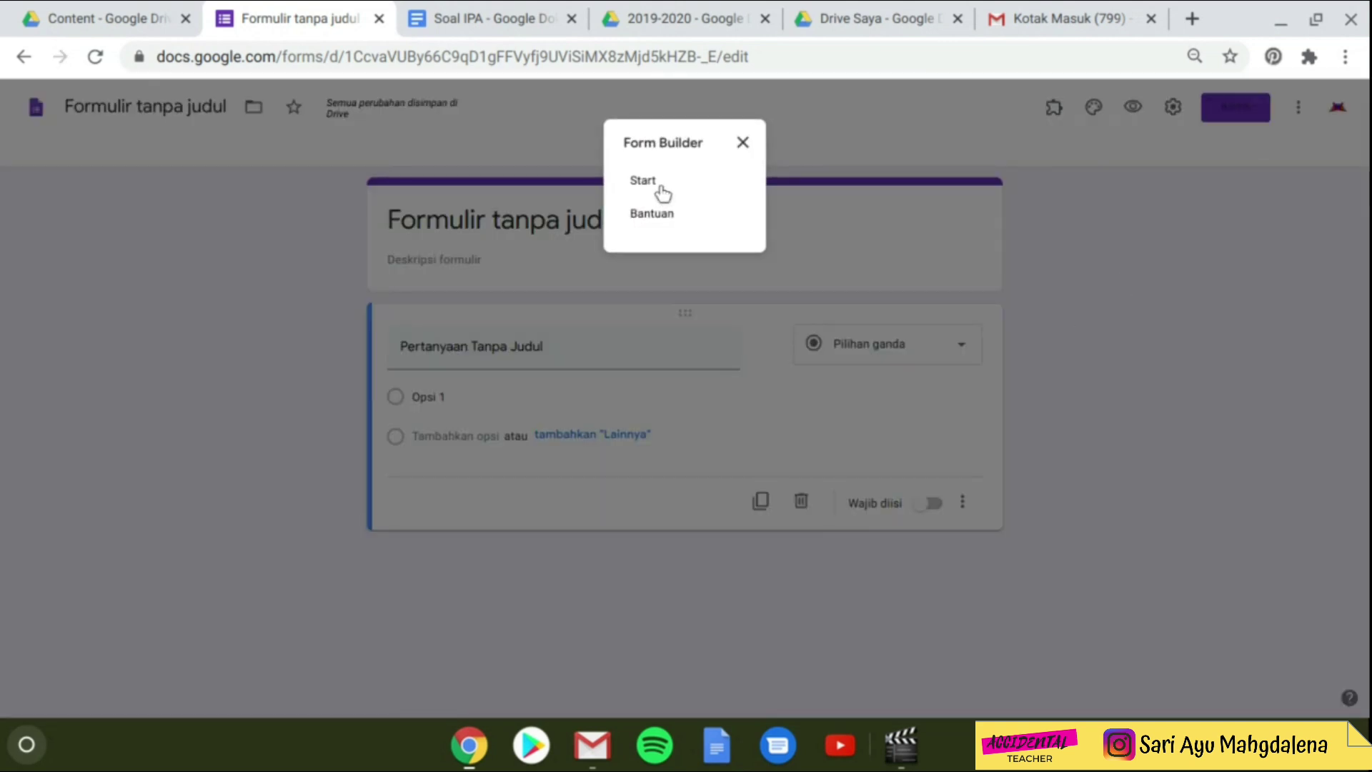
pyautogui.click(662, 186)
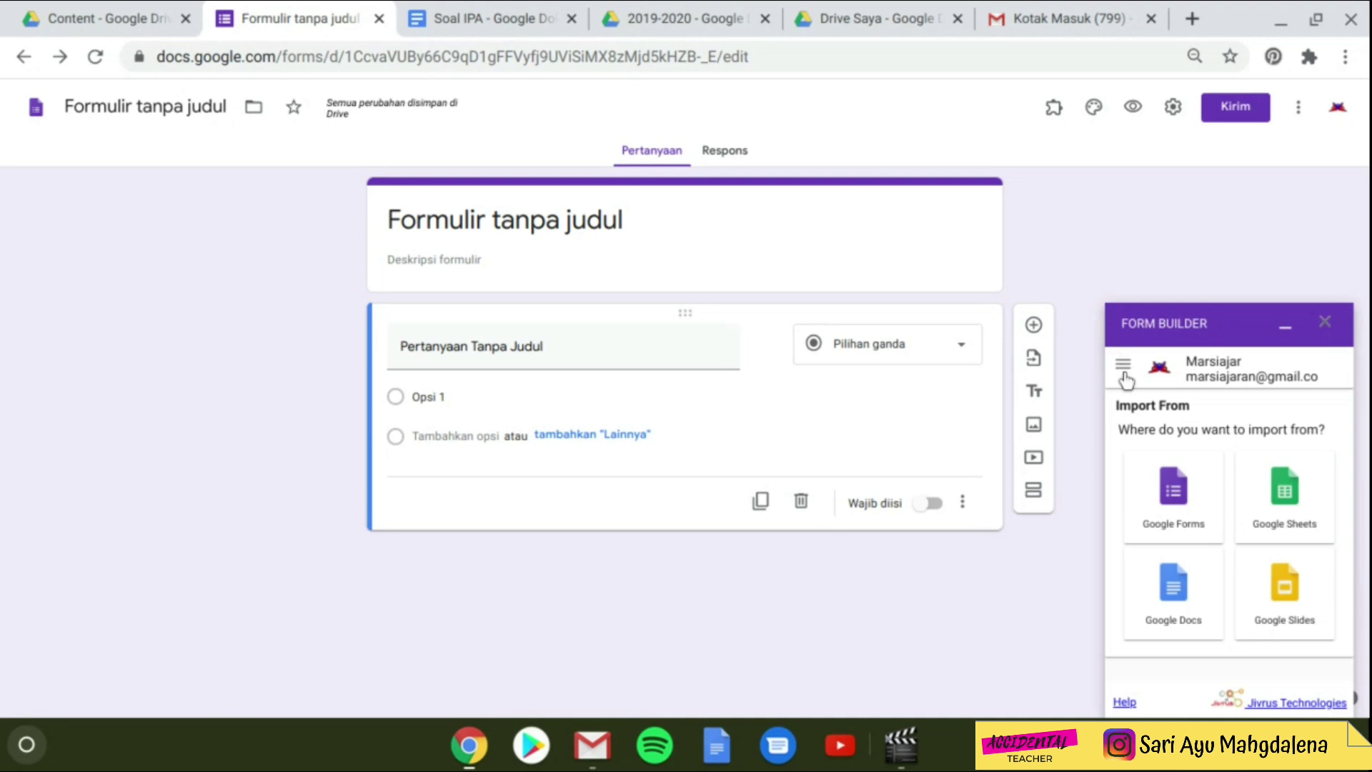
pyautogui.click(1177, 590)
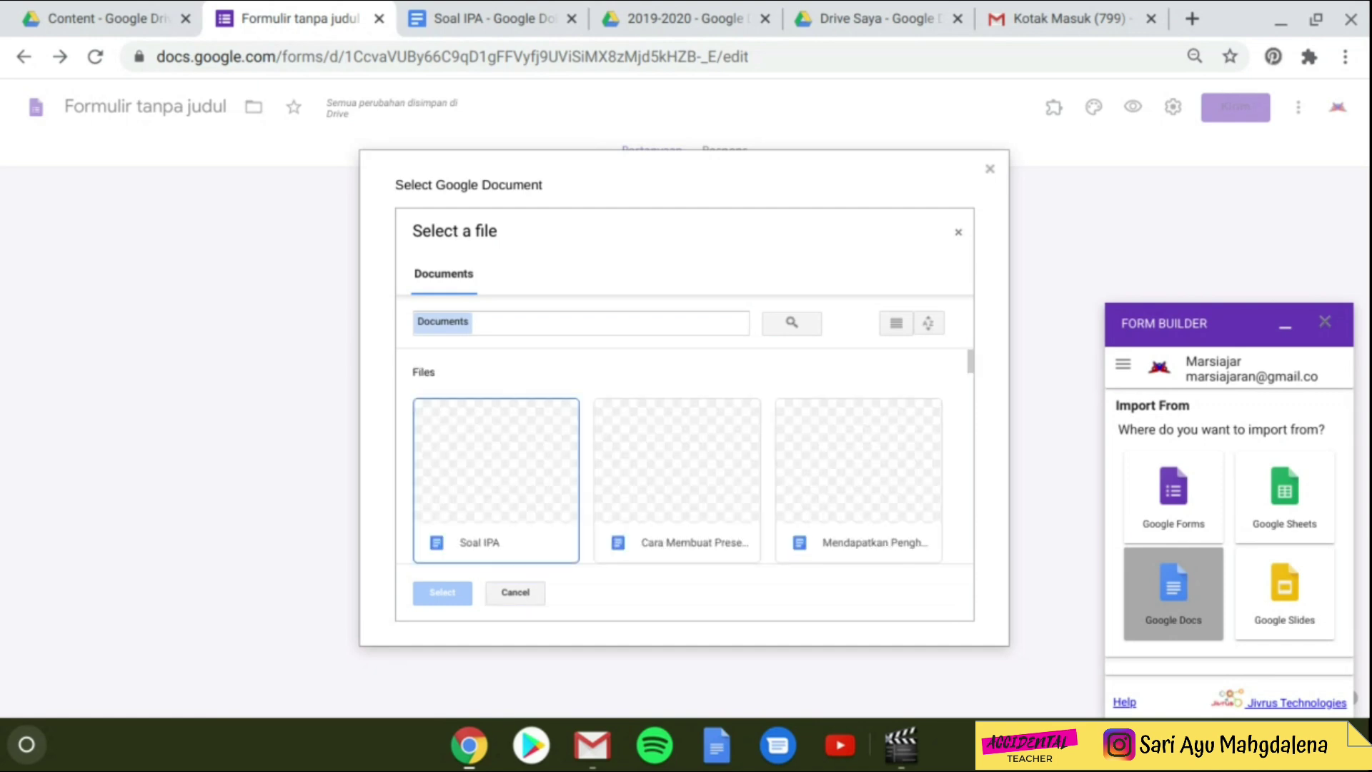
pyautogui.click(444, 551)
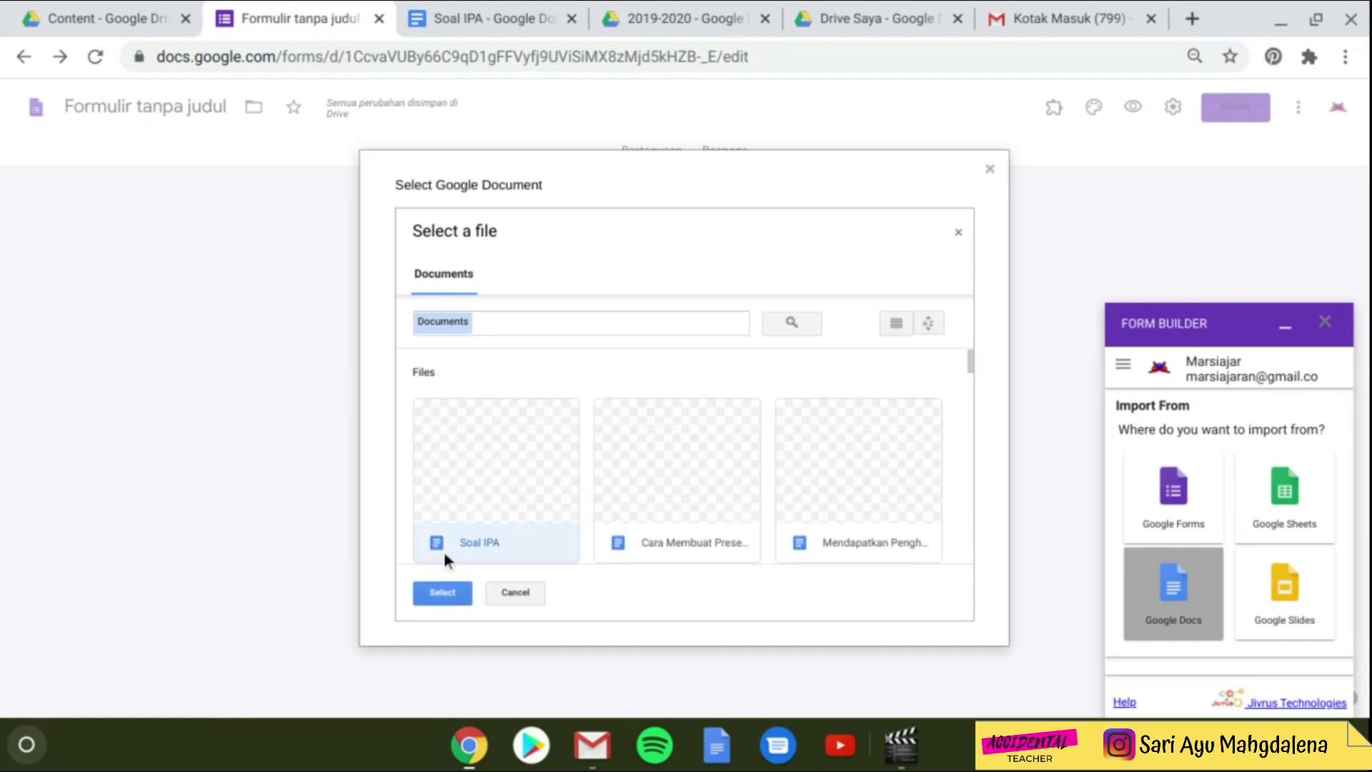
pyautogui.click(452, 593)
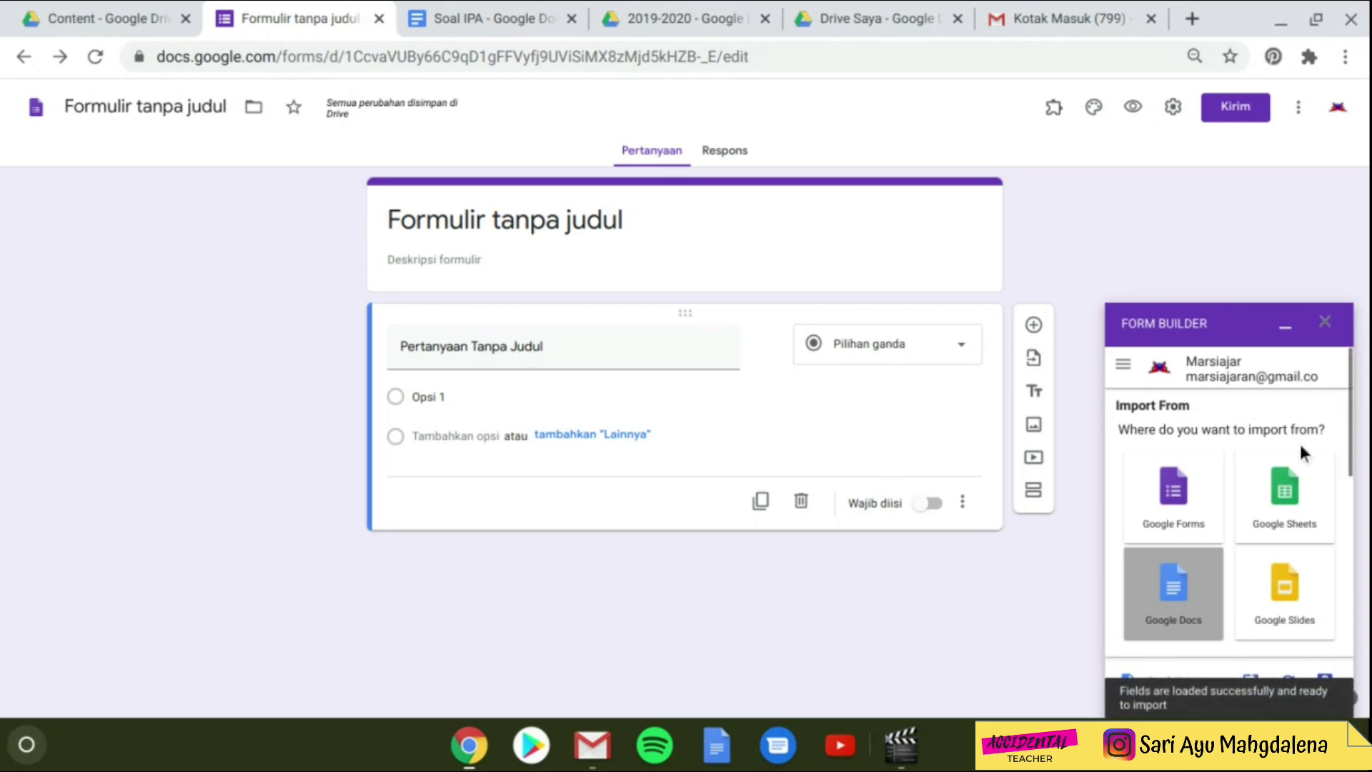
# Examine the loaded question list and the question types available for the first question, keeping Multiple choice
pyautogui.scroll(-2, 1298, 440)
pyautogui.scroll(2, 1295, 441)
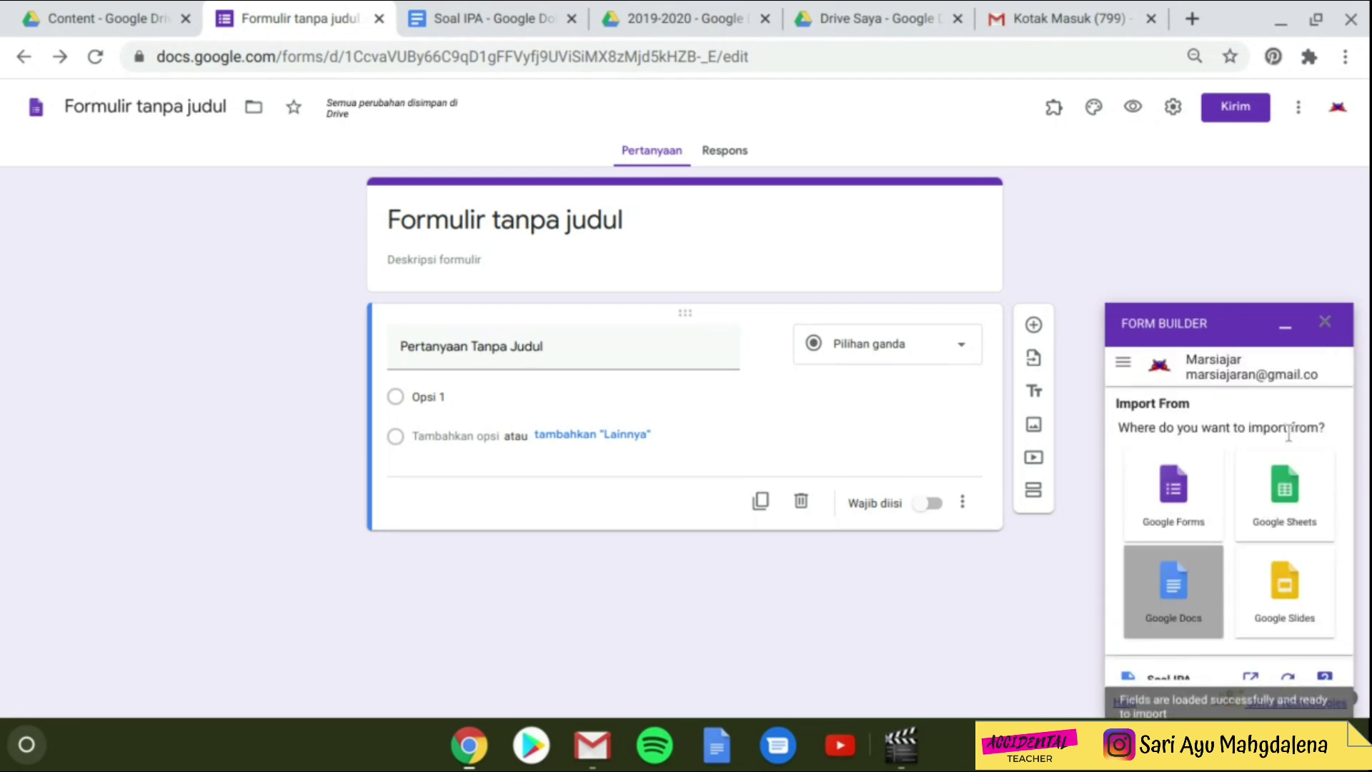
pyautogui.scroll(-4, 1283, 433)
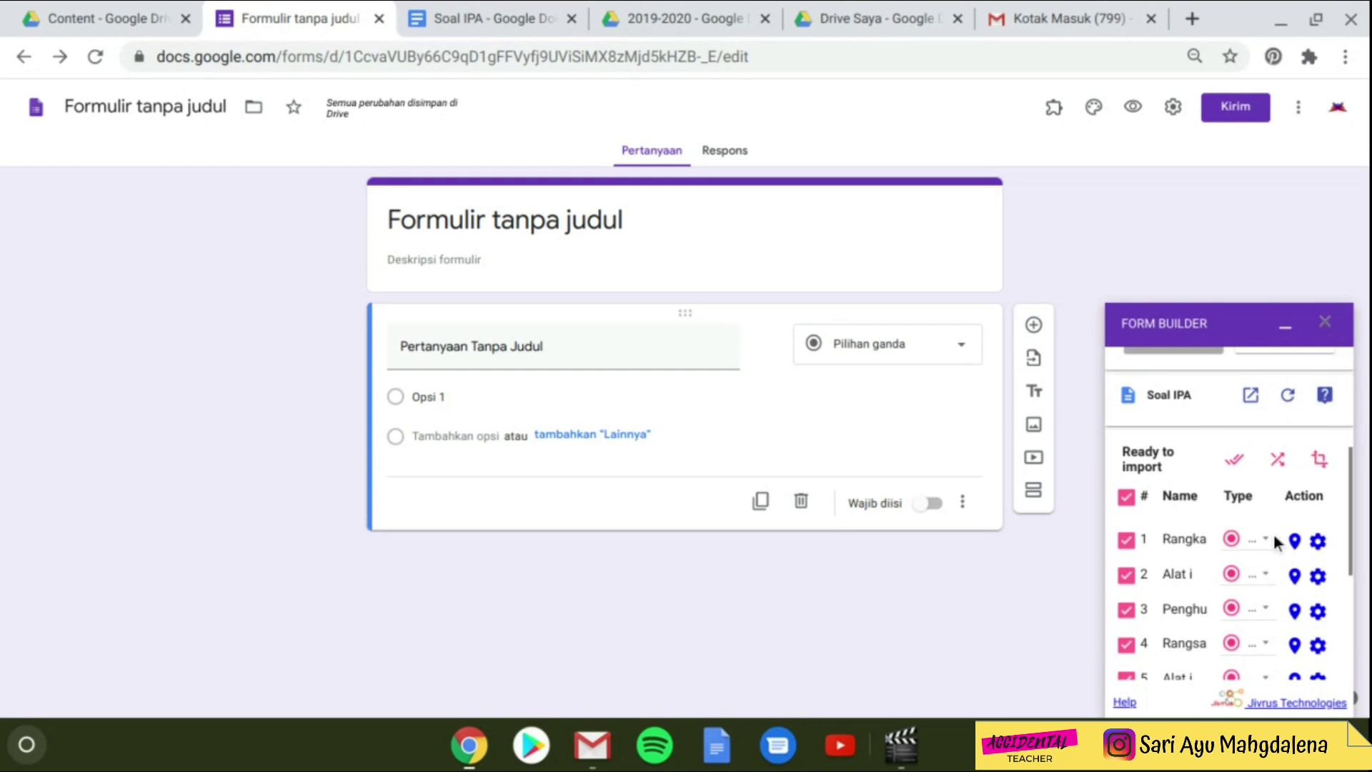
pyautogui.scroll(-2, 1243, 529)
pyautogui.scroll(1, 1235, 524)
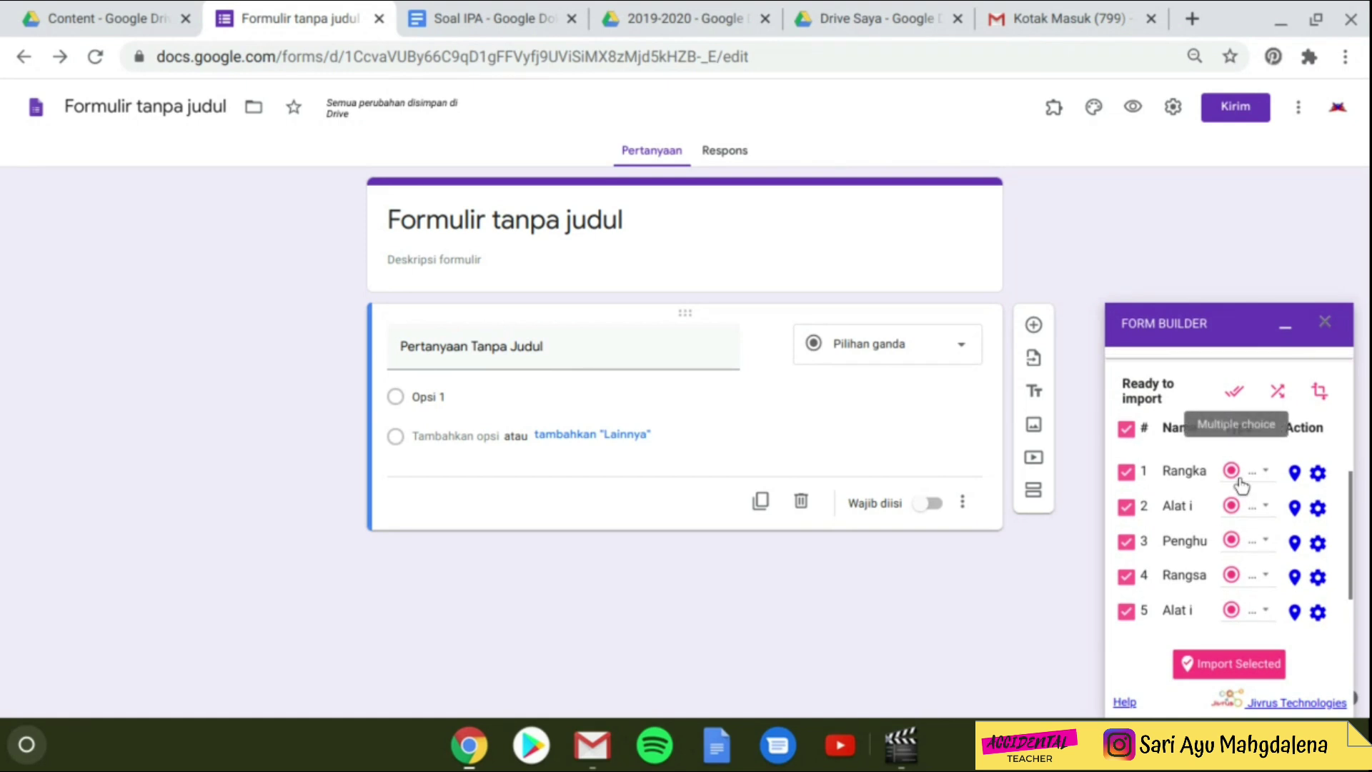
pyautogui.click(1265, 477)
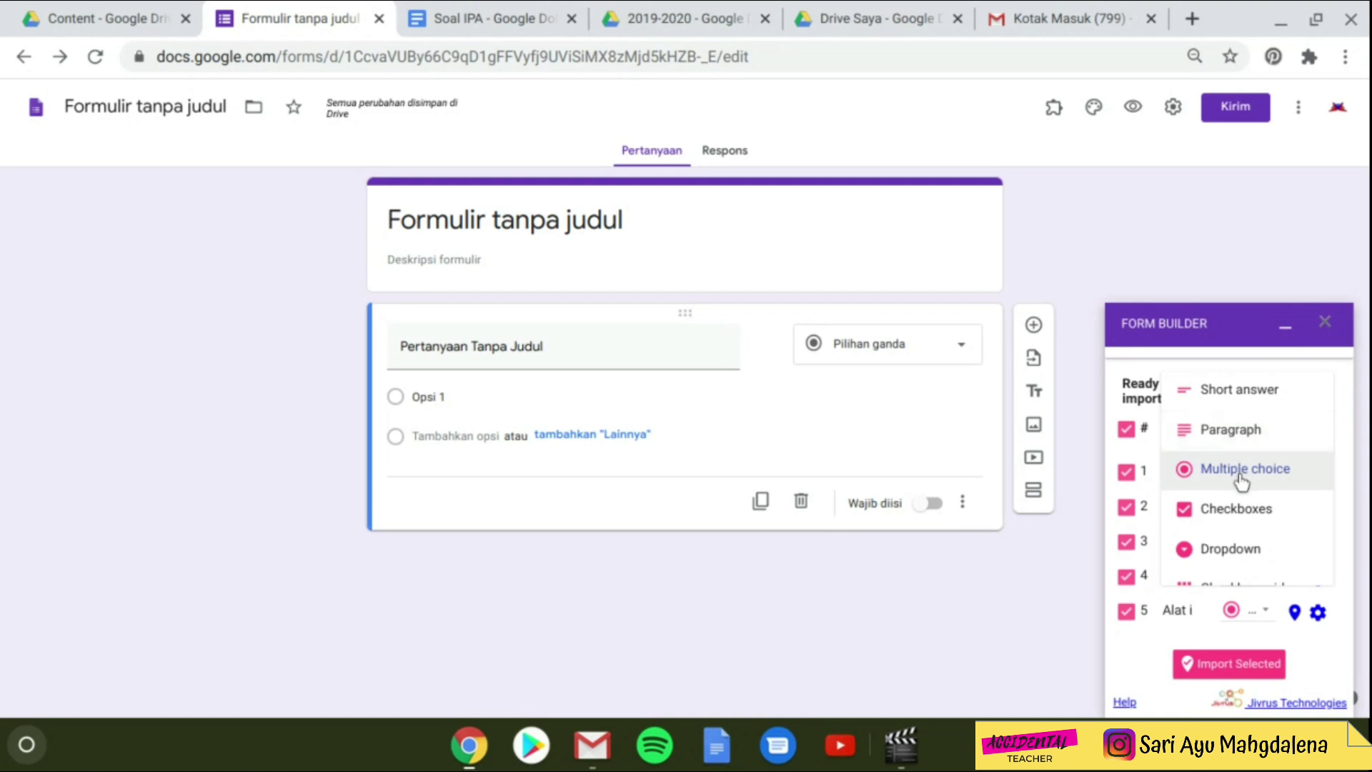
pyautogui.scroll(-2, 1208, 518)
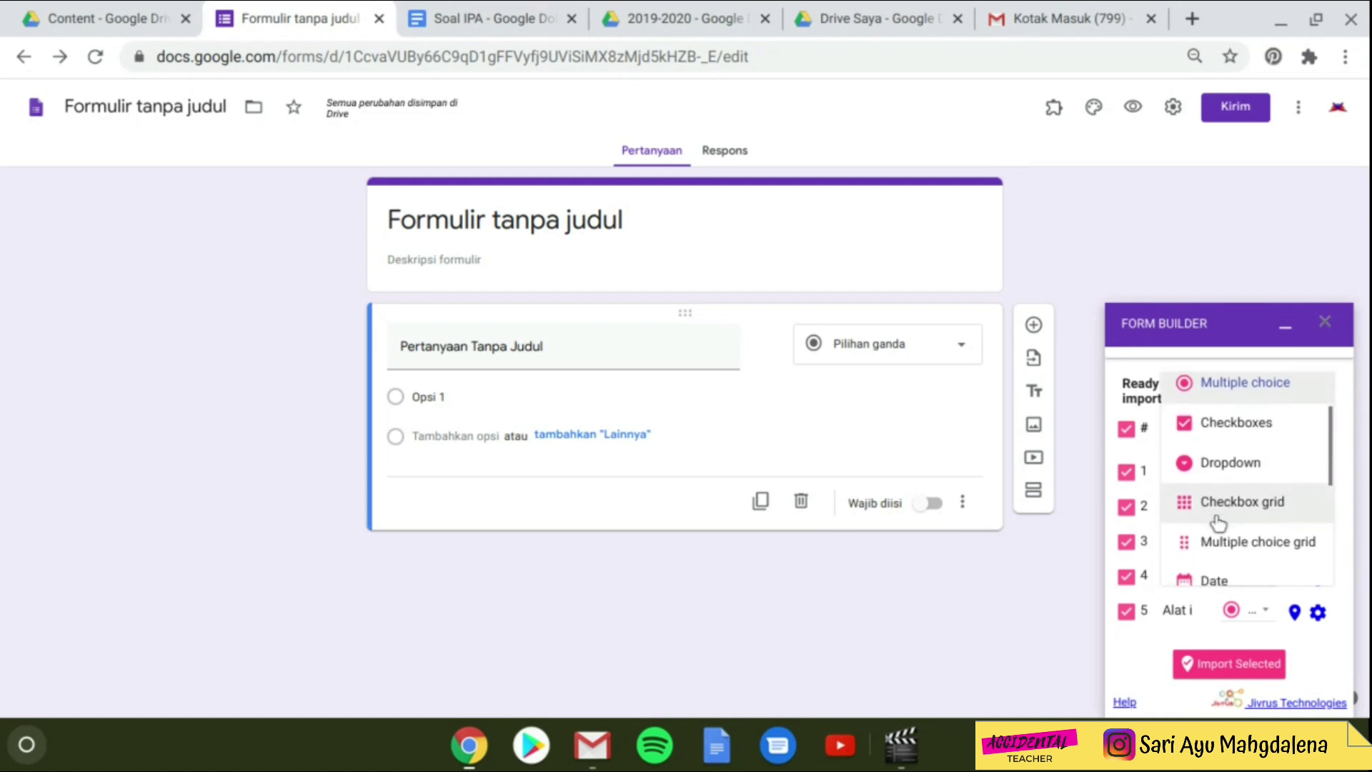
pyautogui.scroll(-1, 1219, 522)
pyautogui.scroll(-3, 1219, 523)
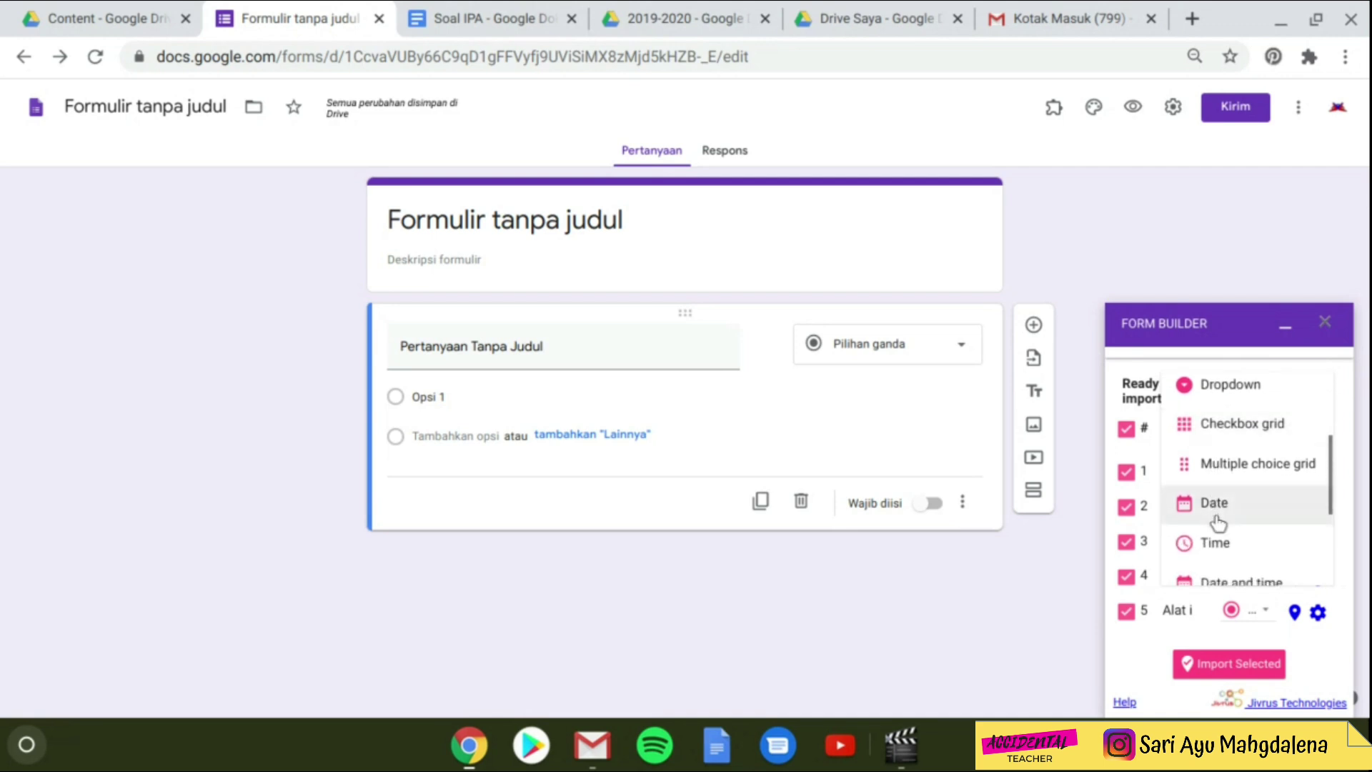
pyautogui.scroll(-3, 1219, 523)
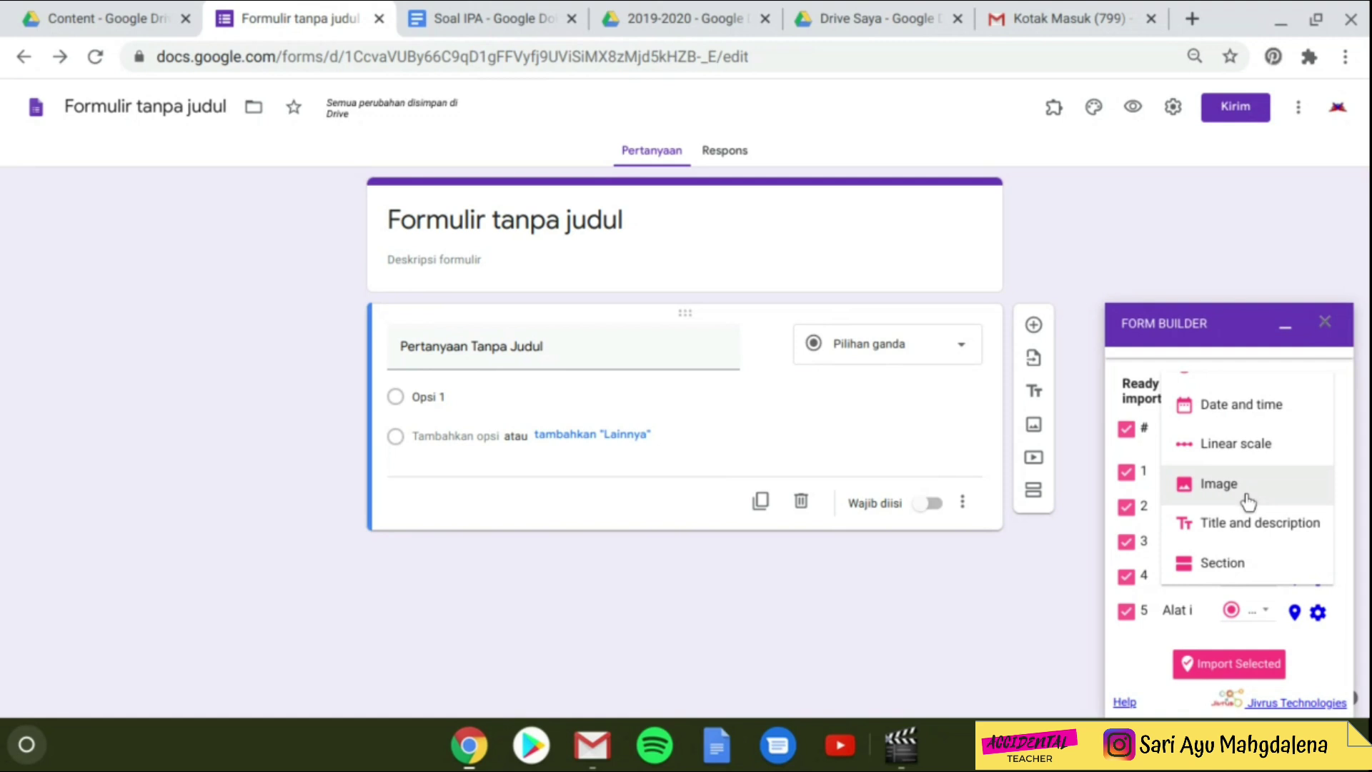
pyautogui.scroll(3, 1248, 502)
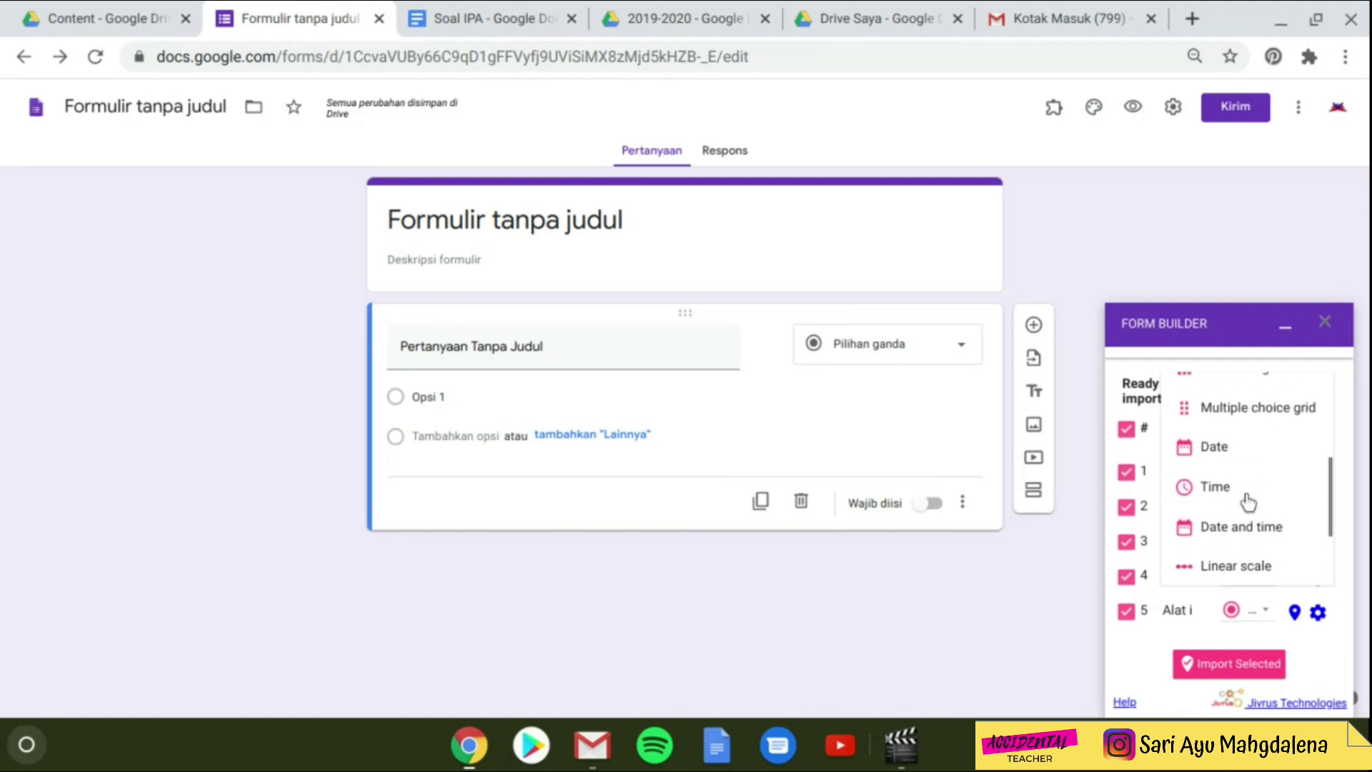
pyautogui.scroll(3, 1249, 501)
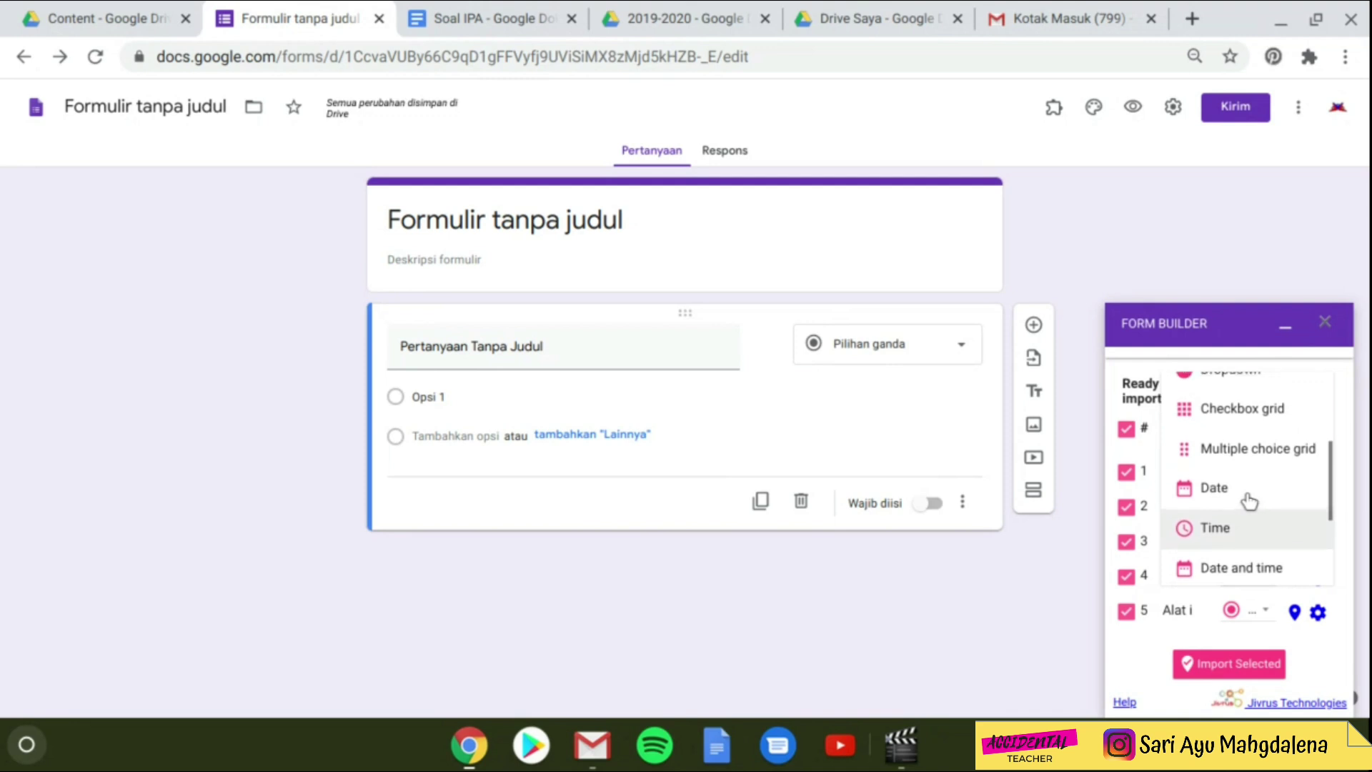
pyautogui.scroll(3, 1249, 501)
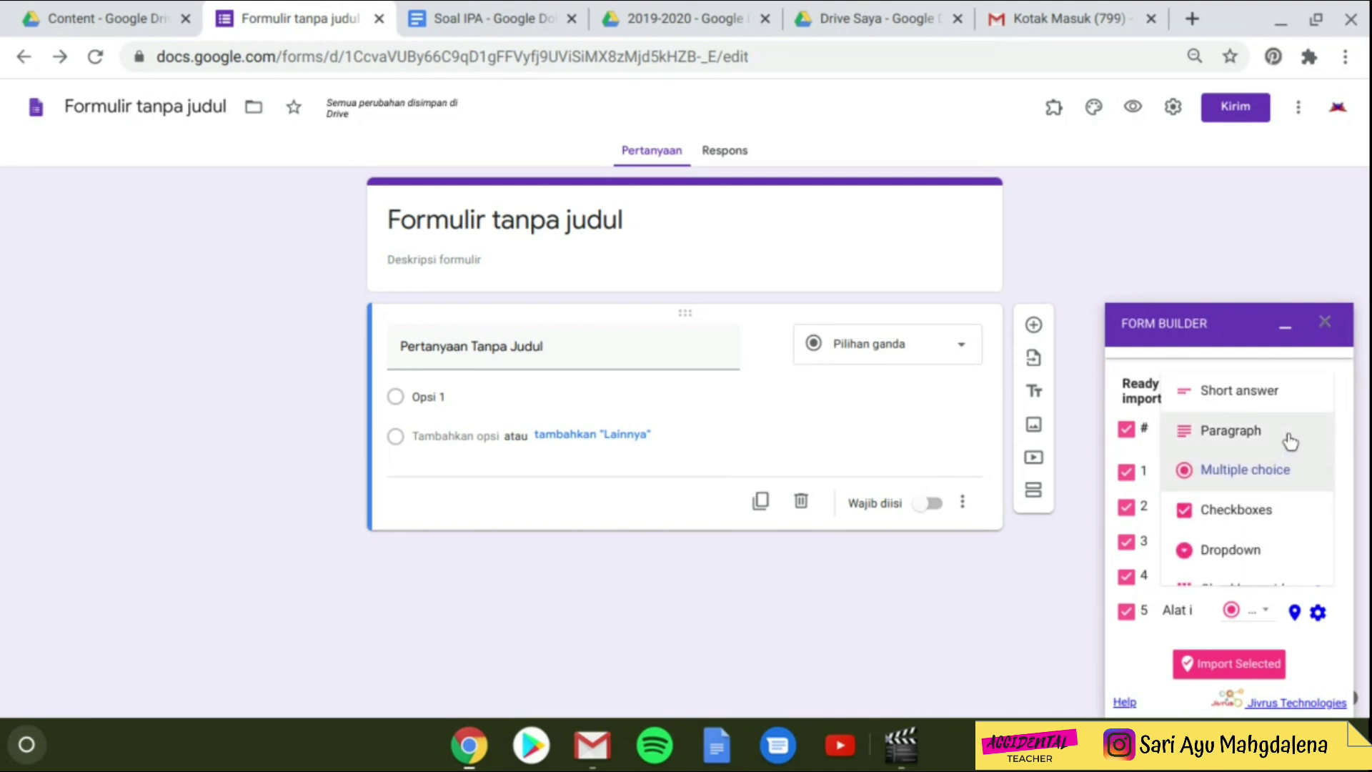
pyautogui.click(1281, 473)
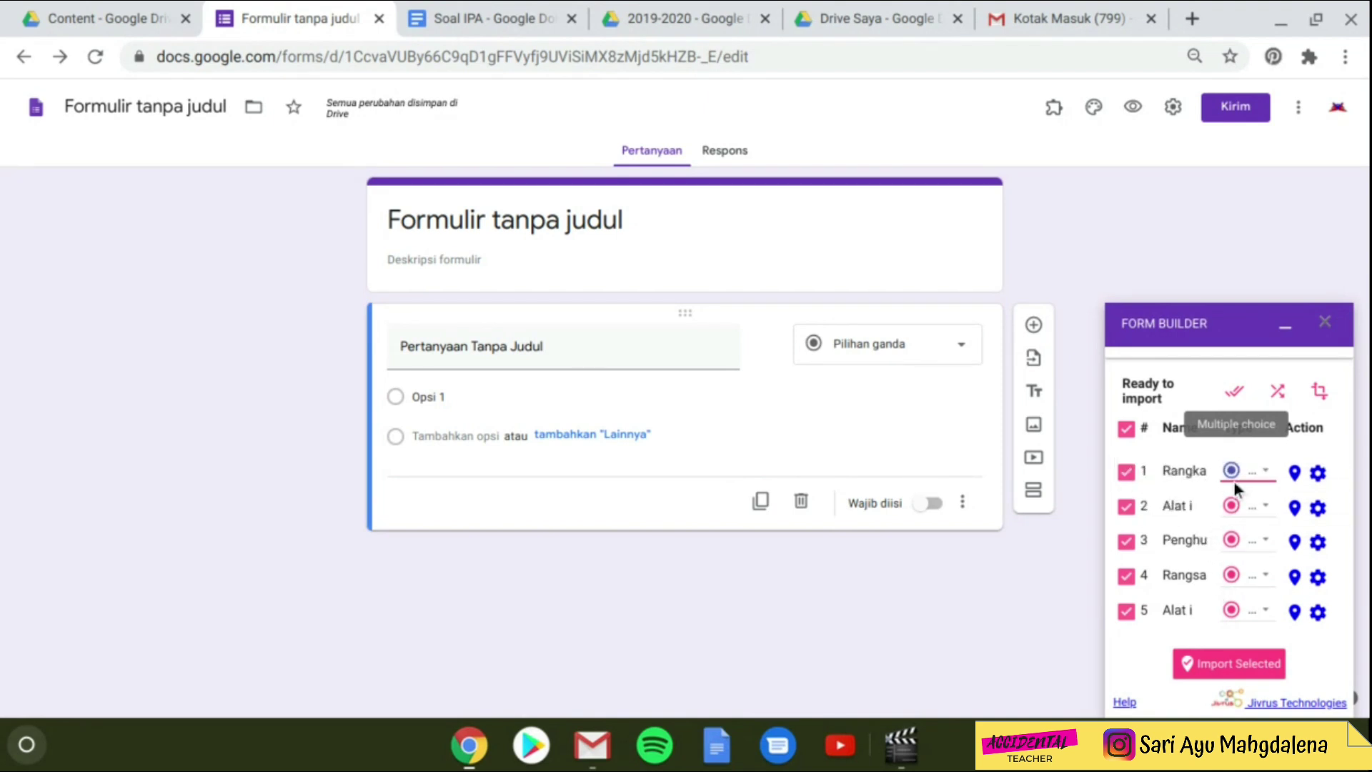
pyautogui.click(1265, 475)
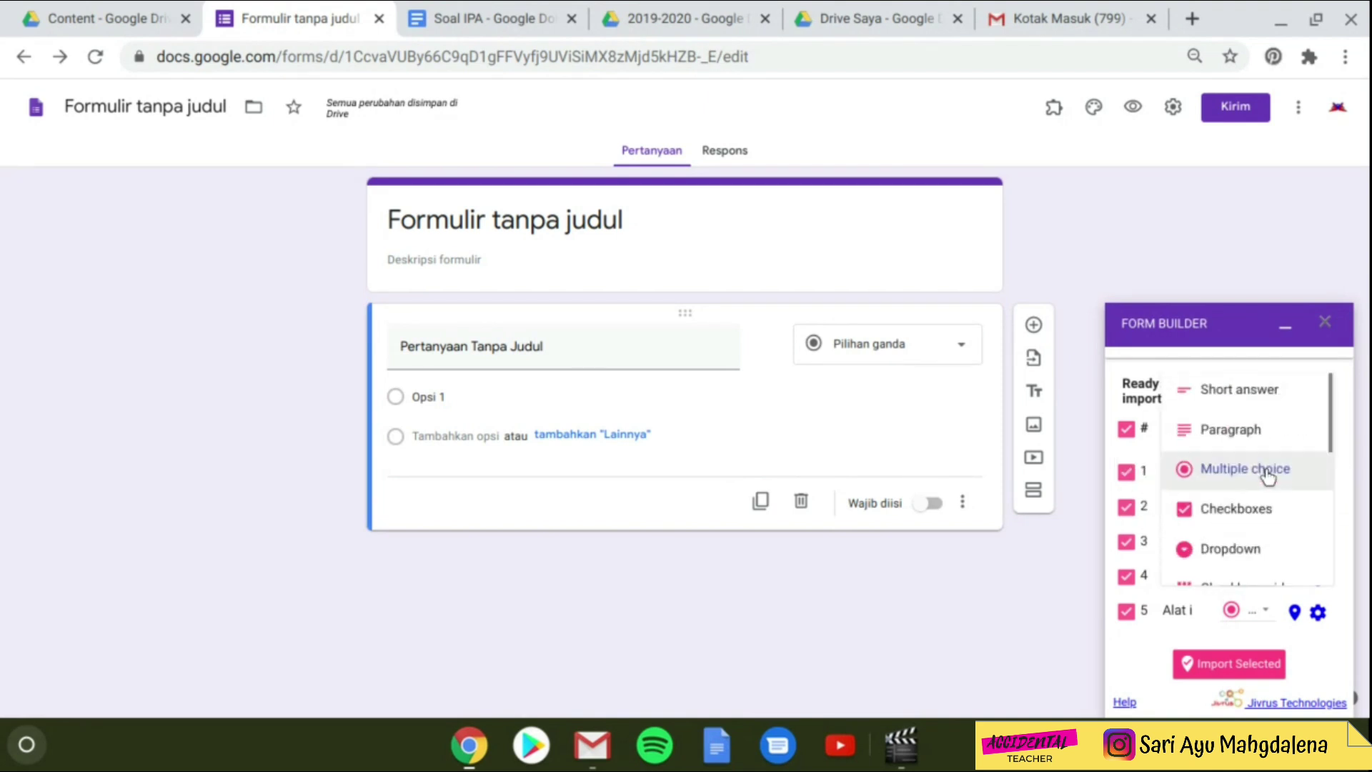
pyautogui.click(1183, 474)
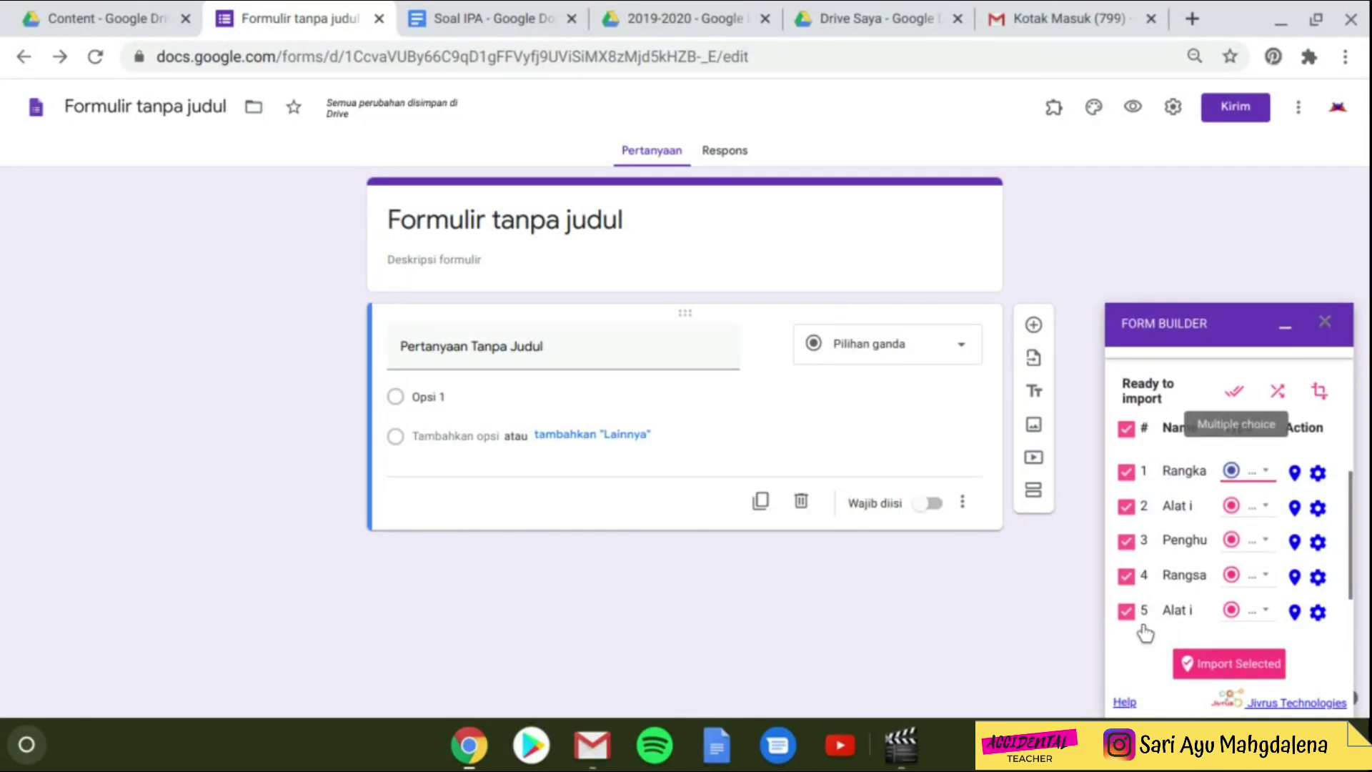
# Check the option-type choices in Form Builder's Advanced Features and make the selected questions Required
pyautogui.scroll(-1, 1157, 615)
pyautogui.scroll(-3, 1156, 611)
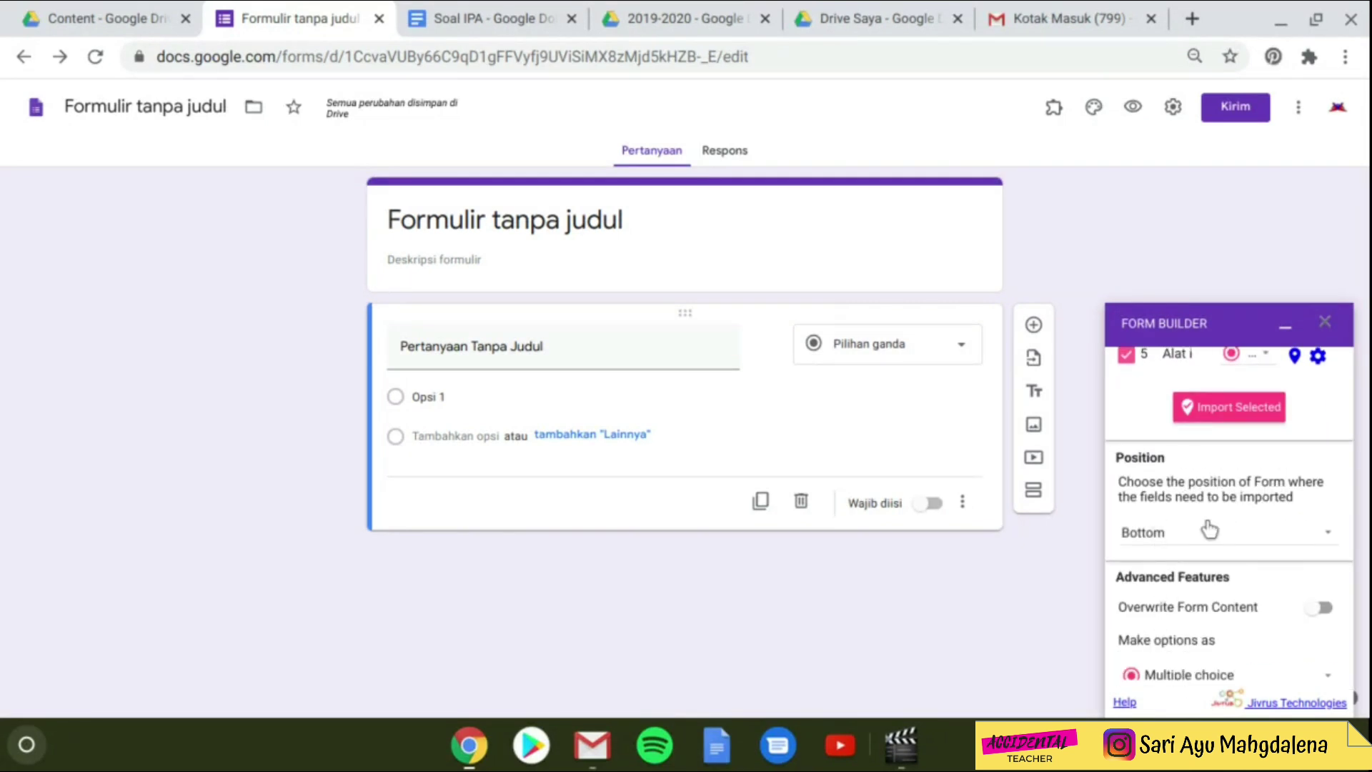
pyautogui.scroll(-1, 1215, 522)
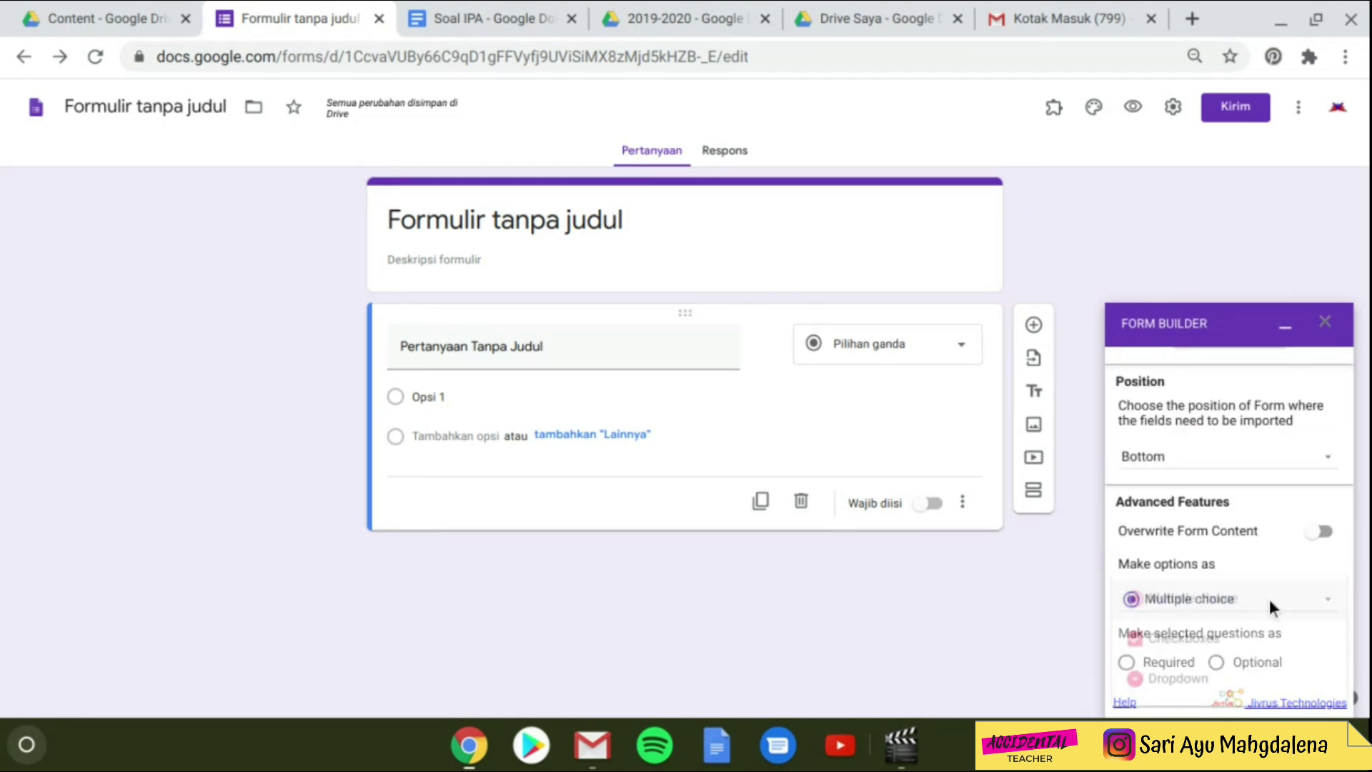
pyautogui.click(1272, 602)
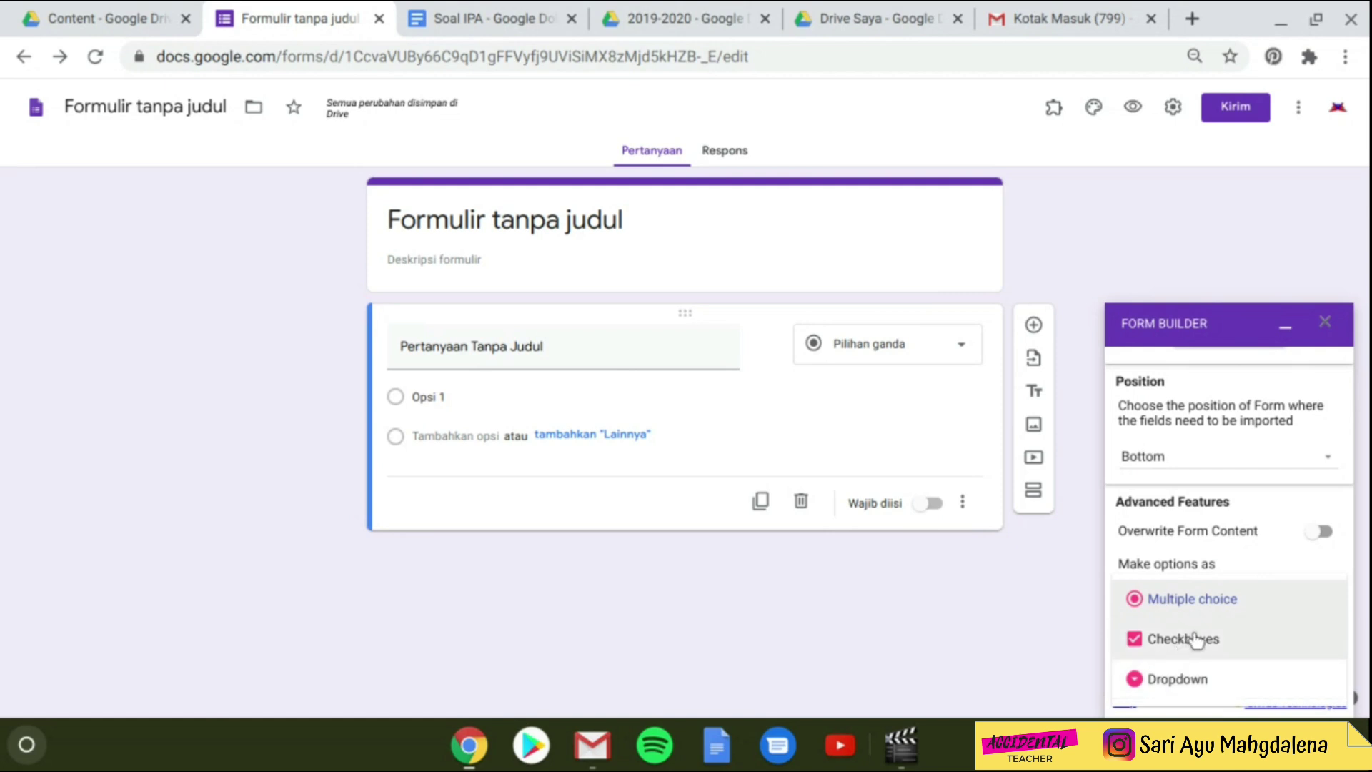
pyautogui.click(1274, 512)
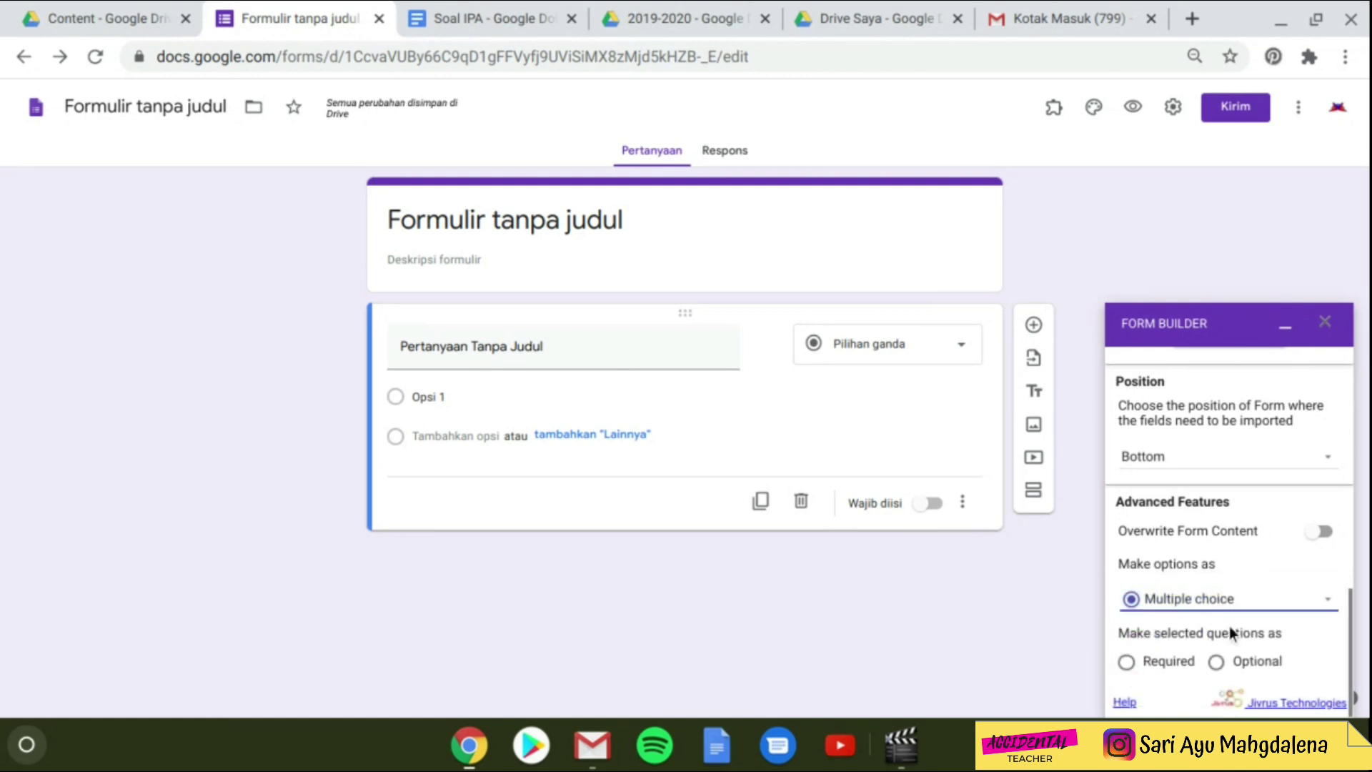
pyautogui.click(1126, 664)
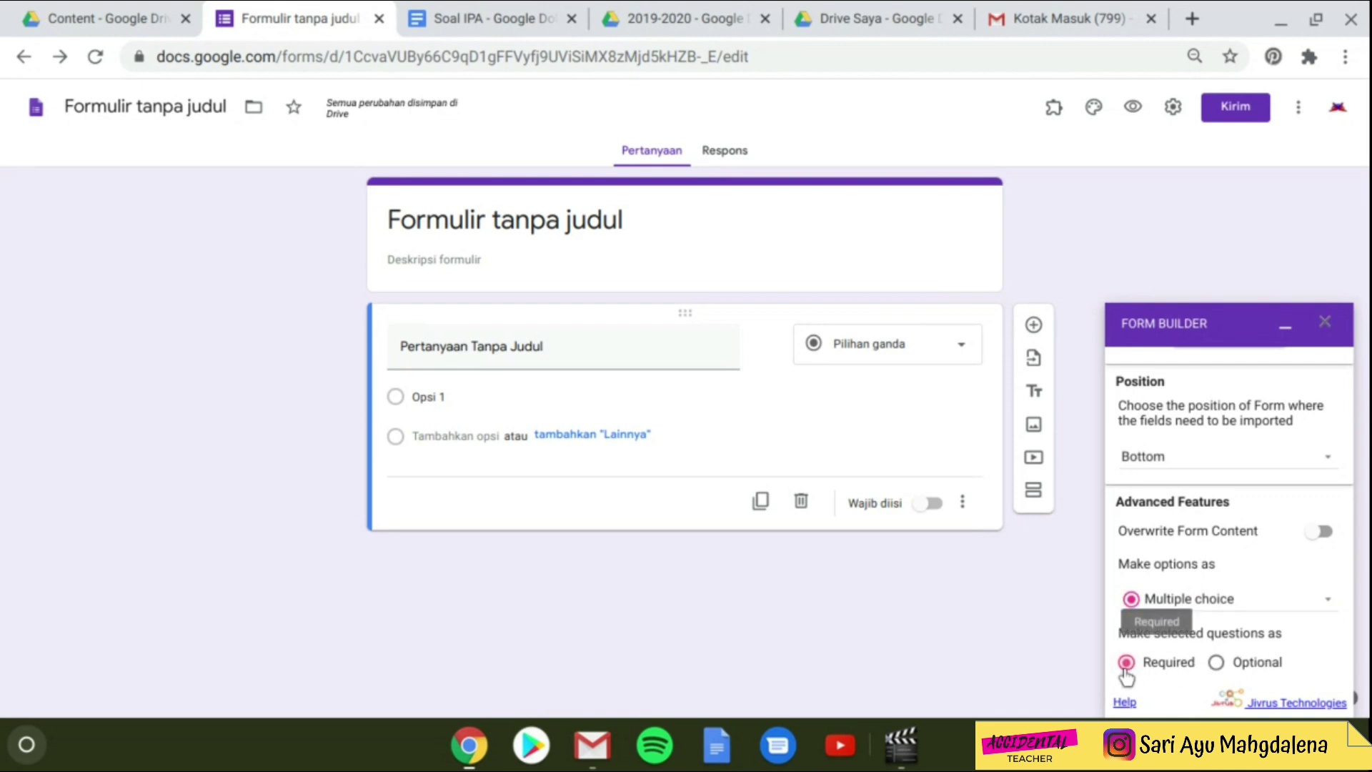
# Import all five selected questions from Soal IPA into the form
pyautogui.scroll(5, 1211, 546)
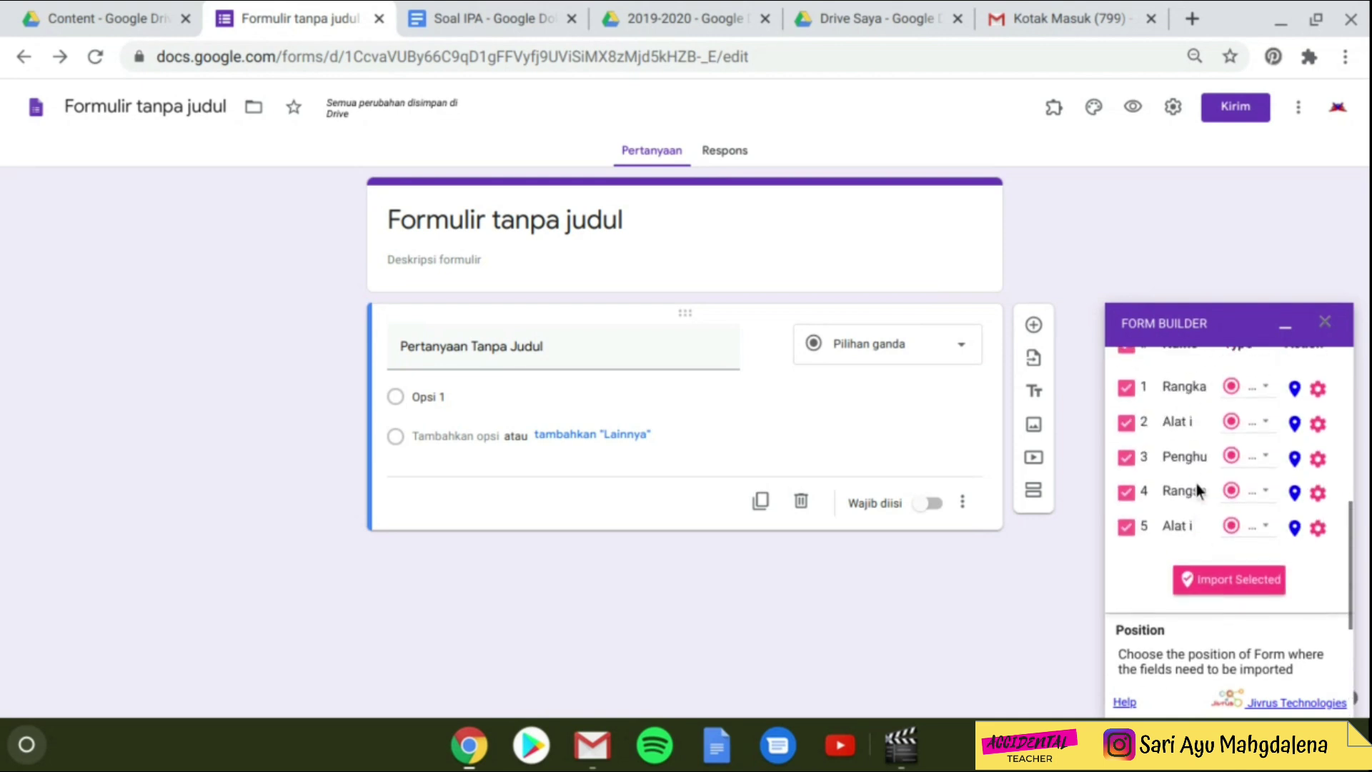
pyautogui.scroll(-1, 1183, 497)
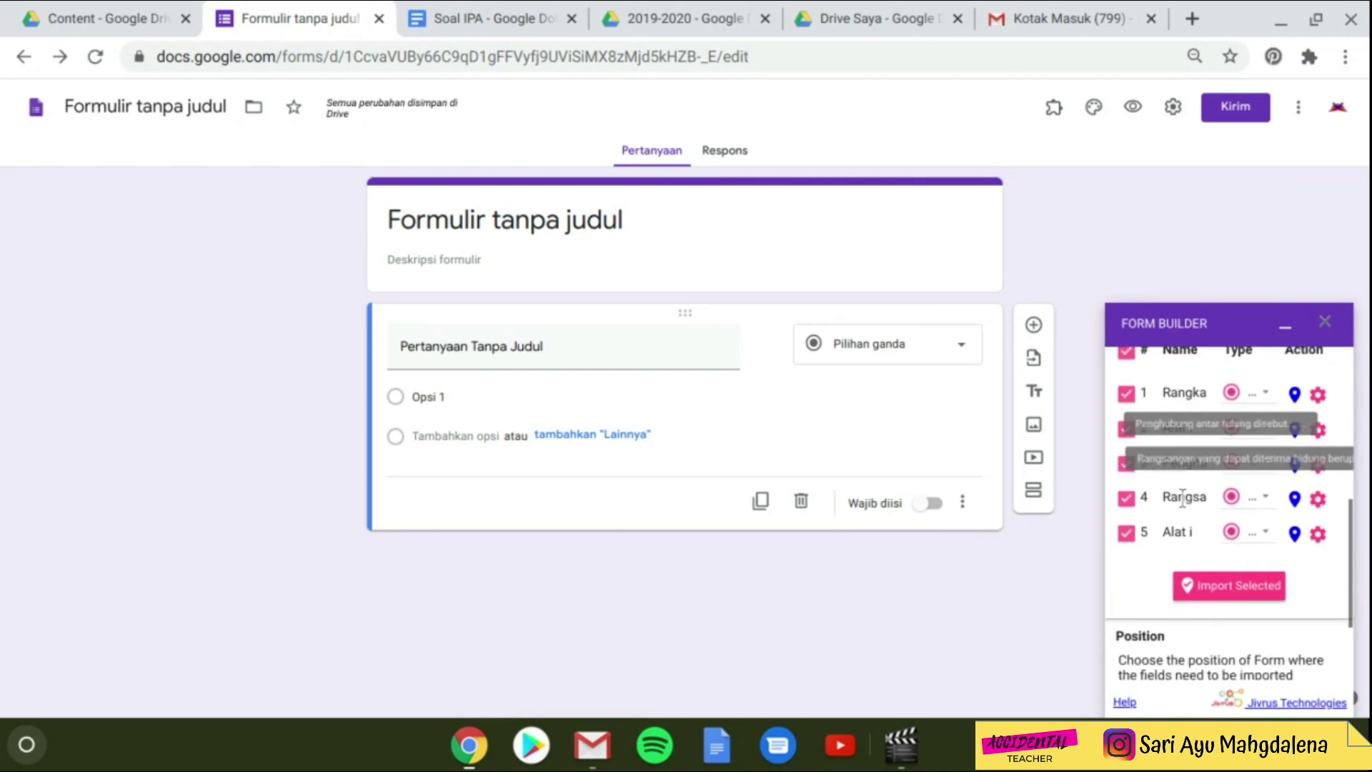
pyautogui.click(1223, 594)
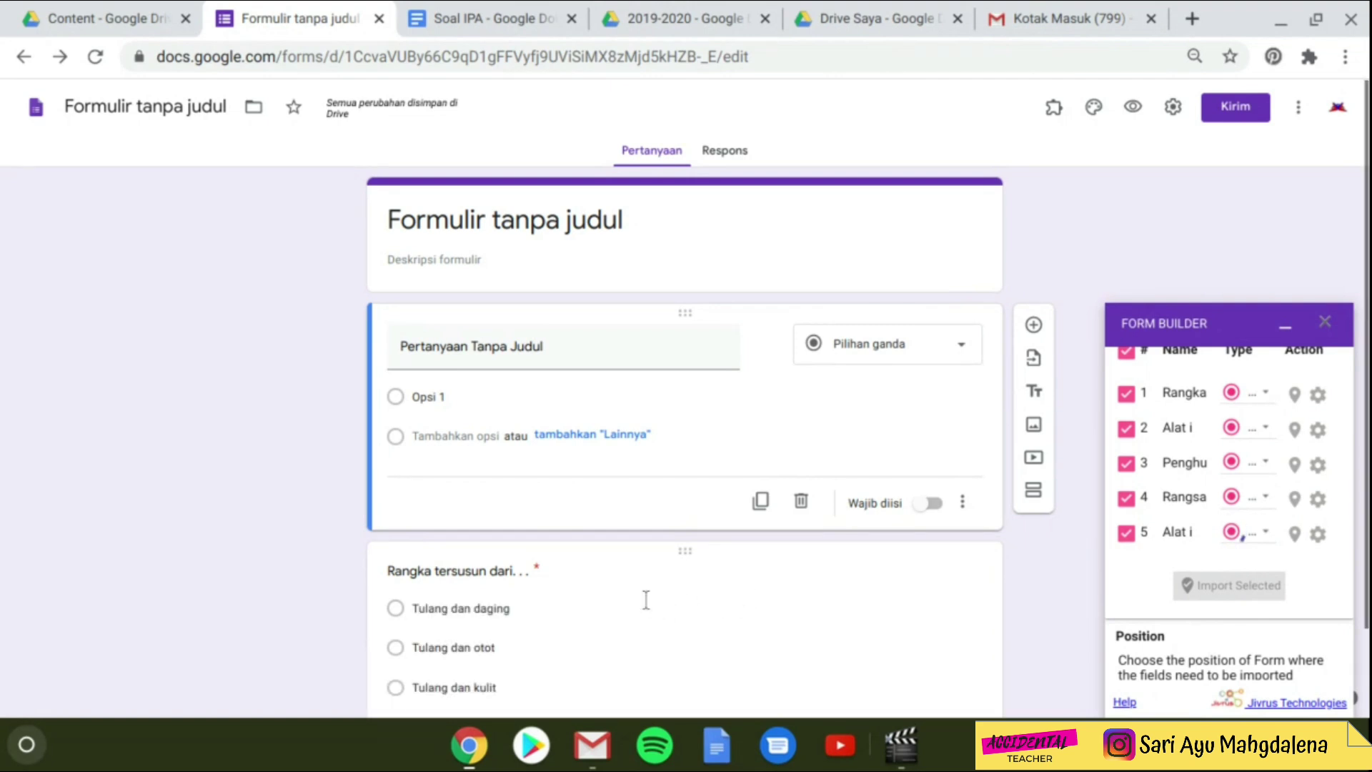
# Review the imported questions and their answer options in the form
pyautogui.scroll(-4, 511, 605)
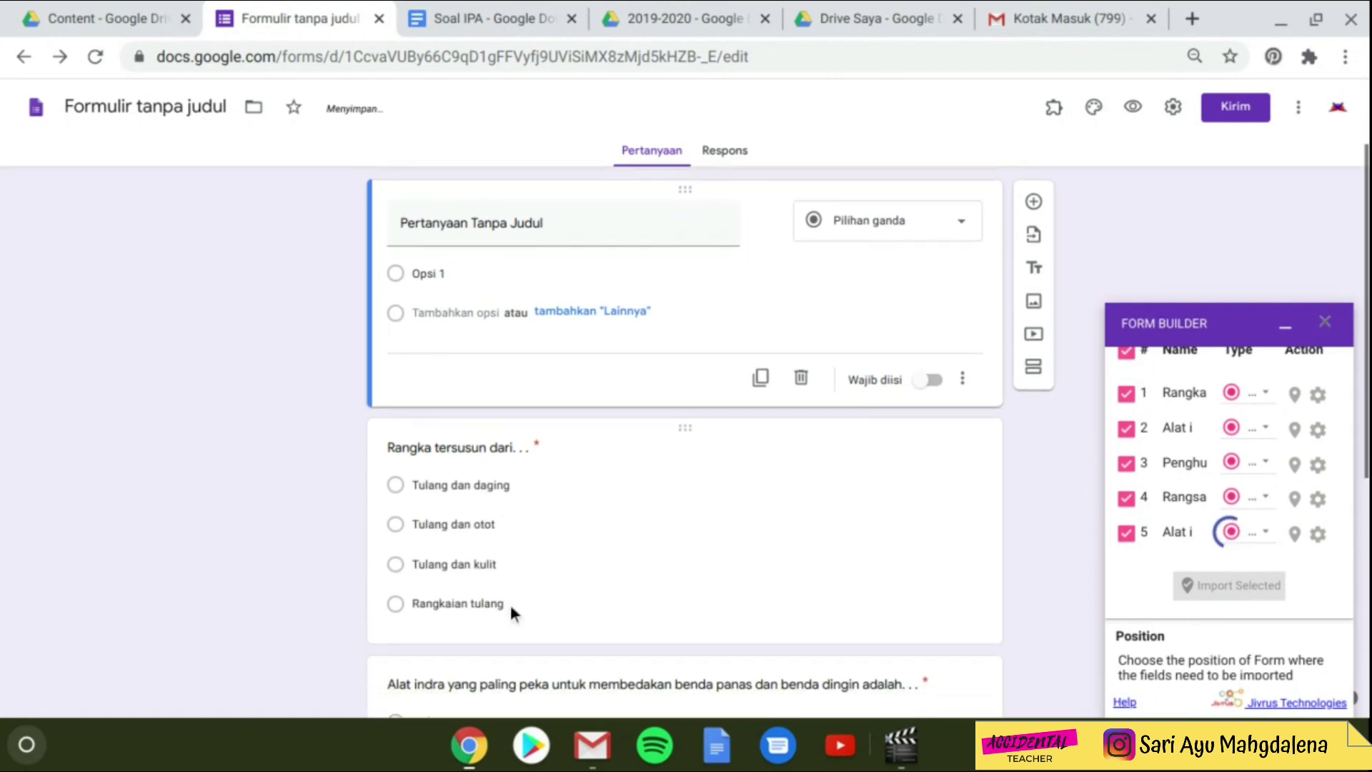
pyautogui.scroll(-7, 510, 605)
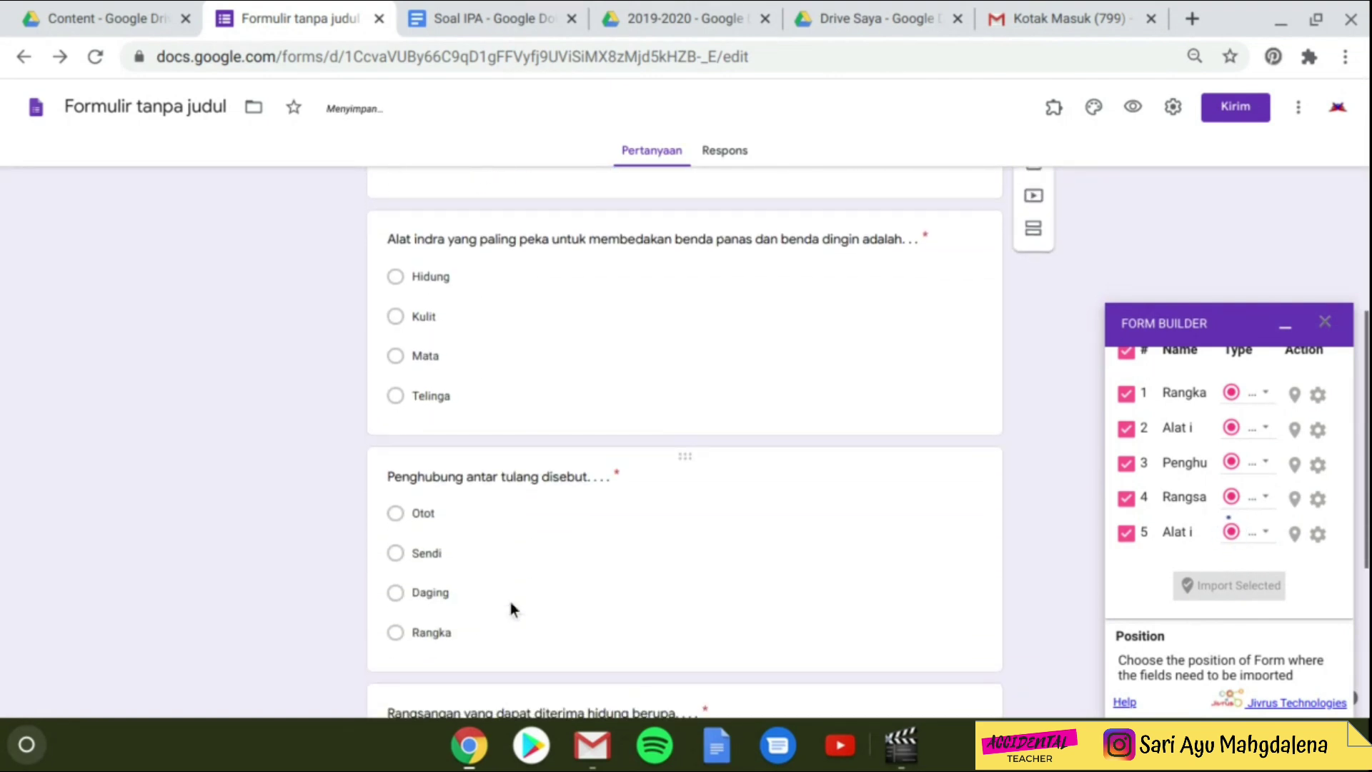
pyautogui.scroll(-4, 510, 601)
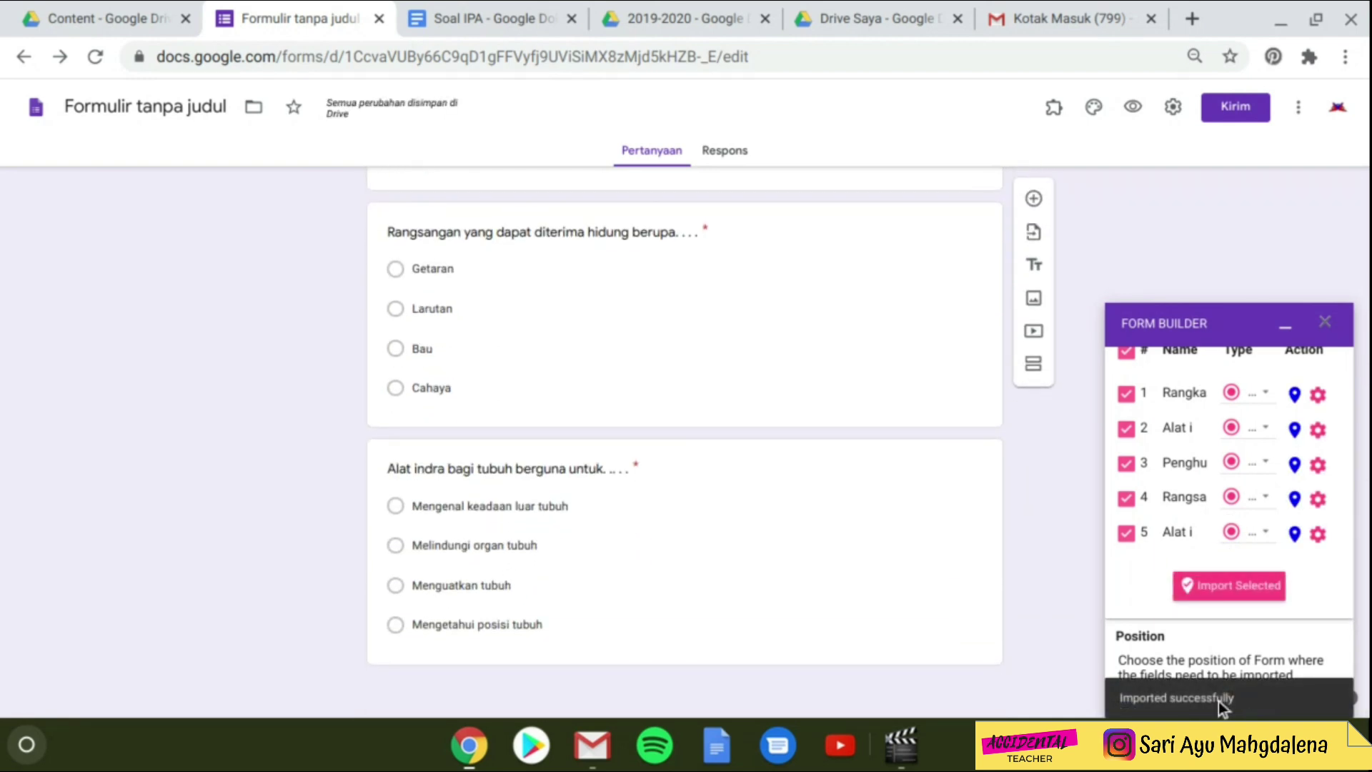
pyautogui.scroll(2, 704, 566)
pyautogui.scroll(10, 706, 569)
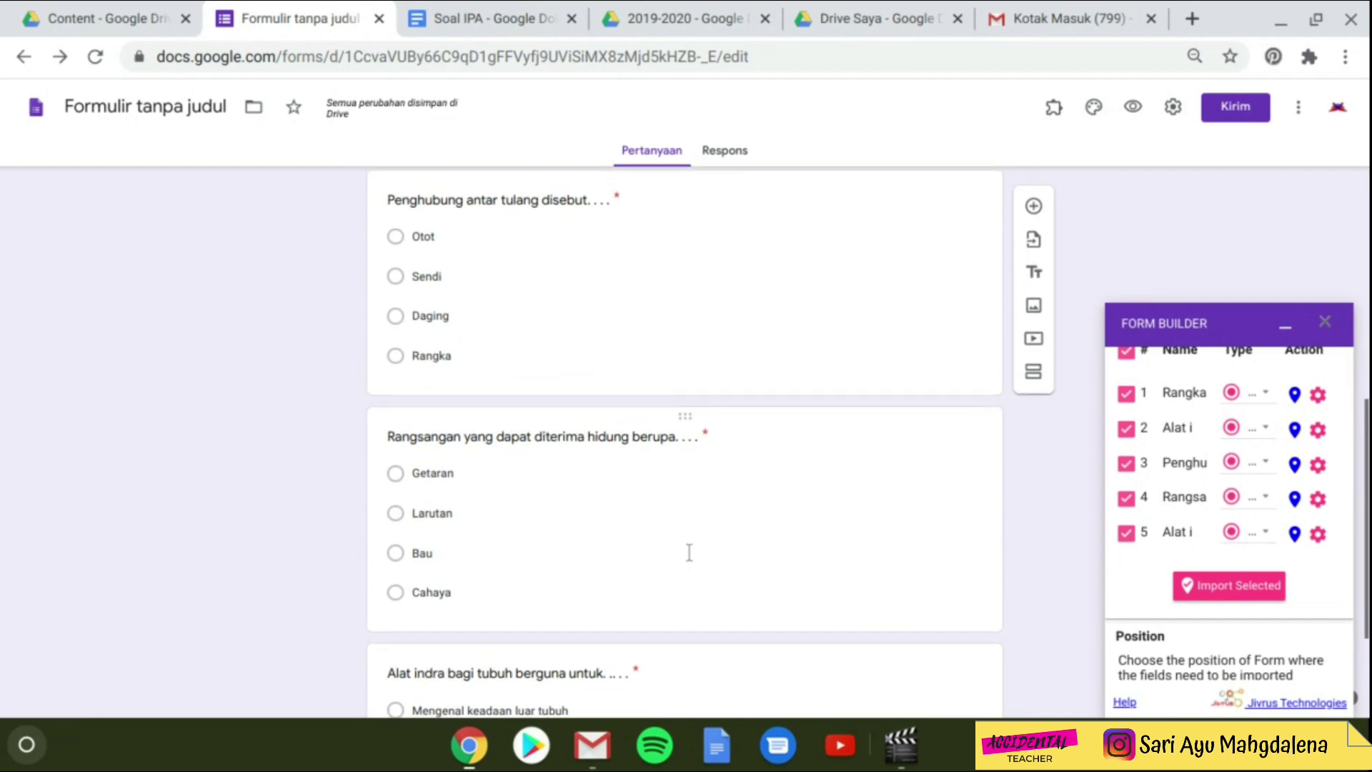
pyautogui.scroll(1, 675, 534)
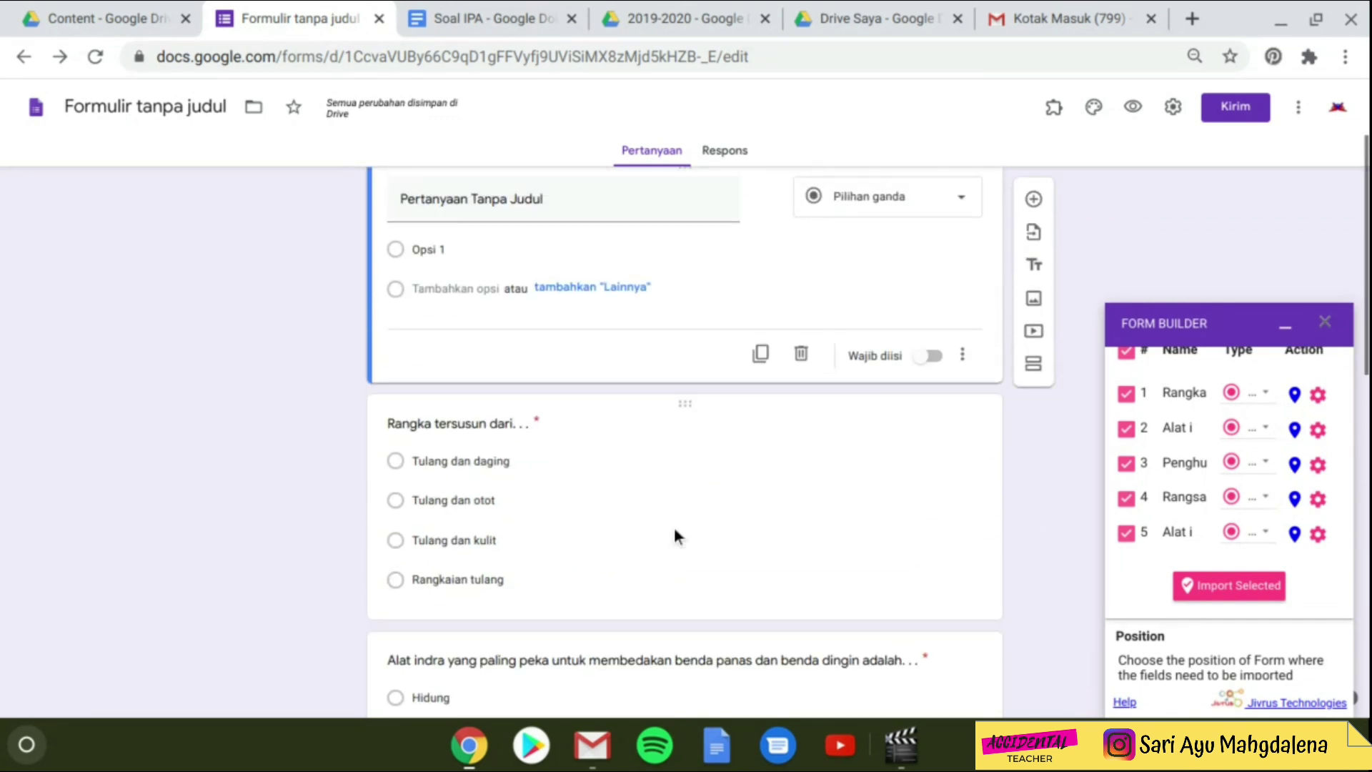
# Add the number "1." in front of the question "Rangka tersusun dari. . ."
pyautogui.click(388, 429)
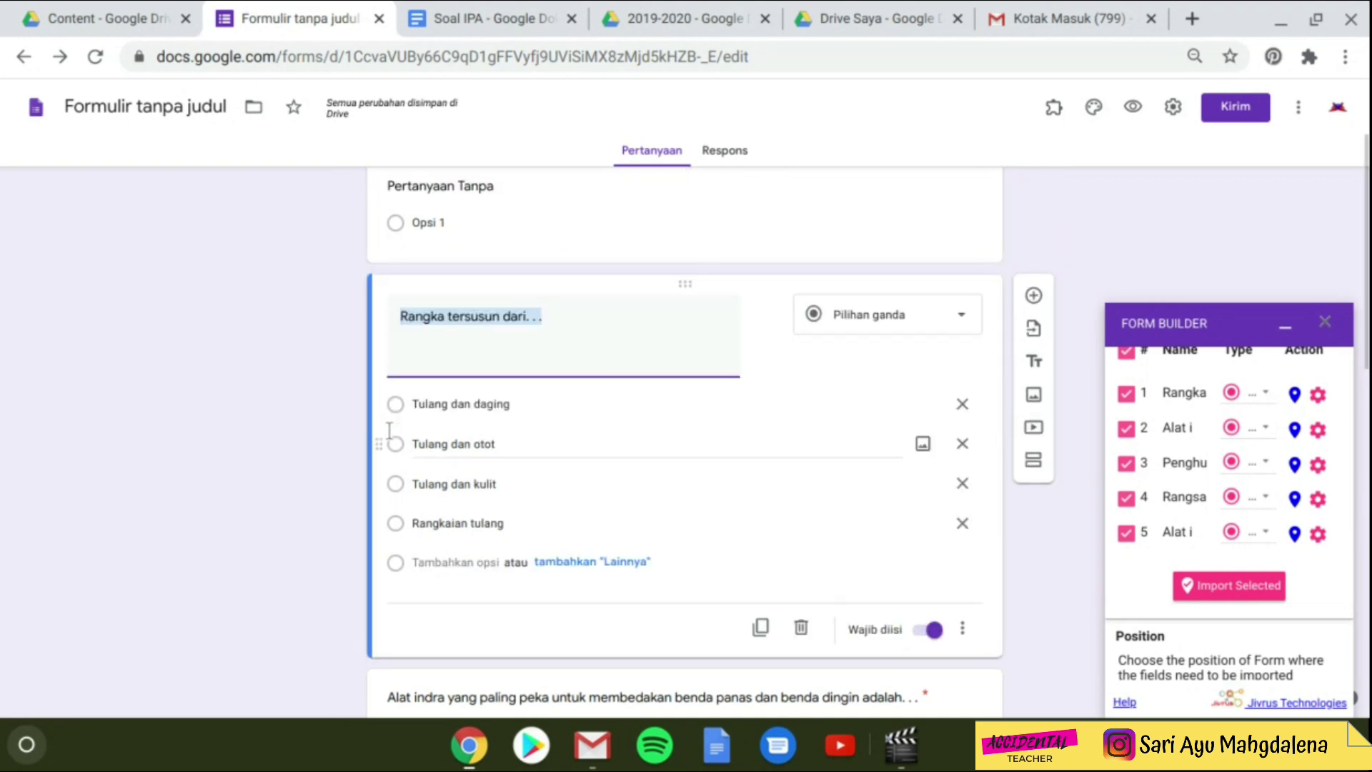
pyautogui.click(397, 317)
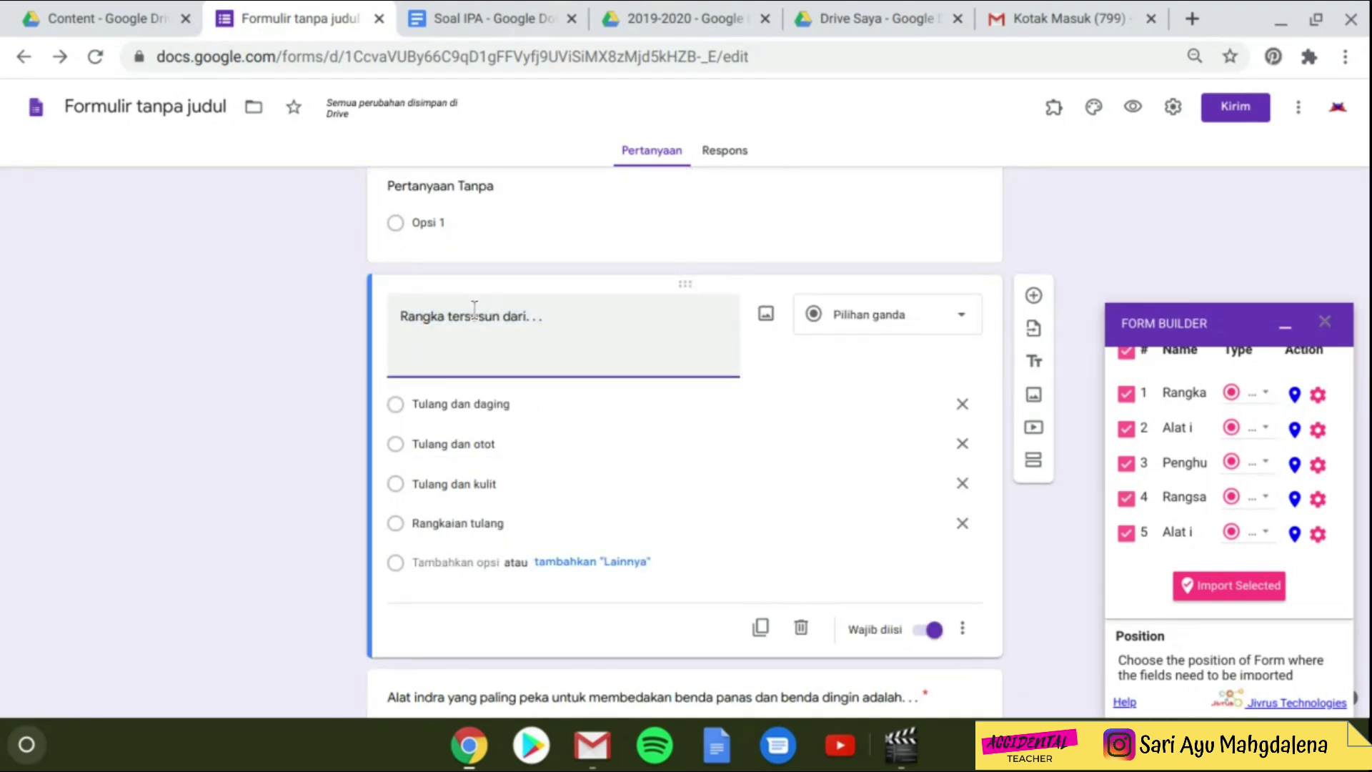
pyautogui.write('1.')
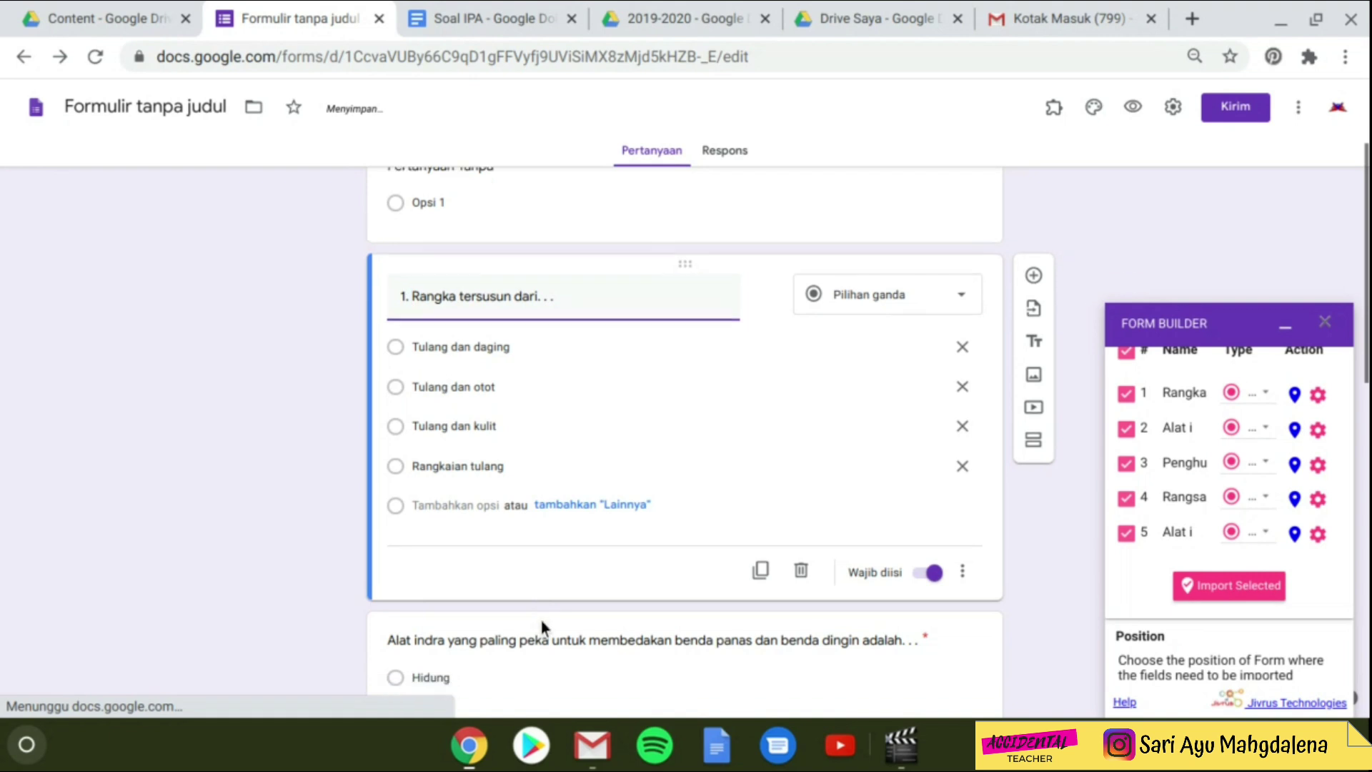
# Add "2." in front of the "Alat indra yang paling peka" question and "3." in front of "Penghubung antar tulang disebut"
pyautogui.scroll(-1, 542, 627)
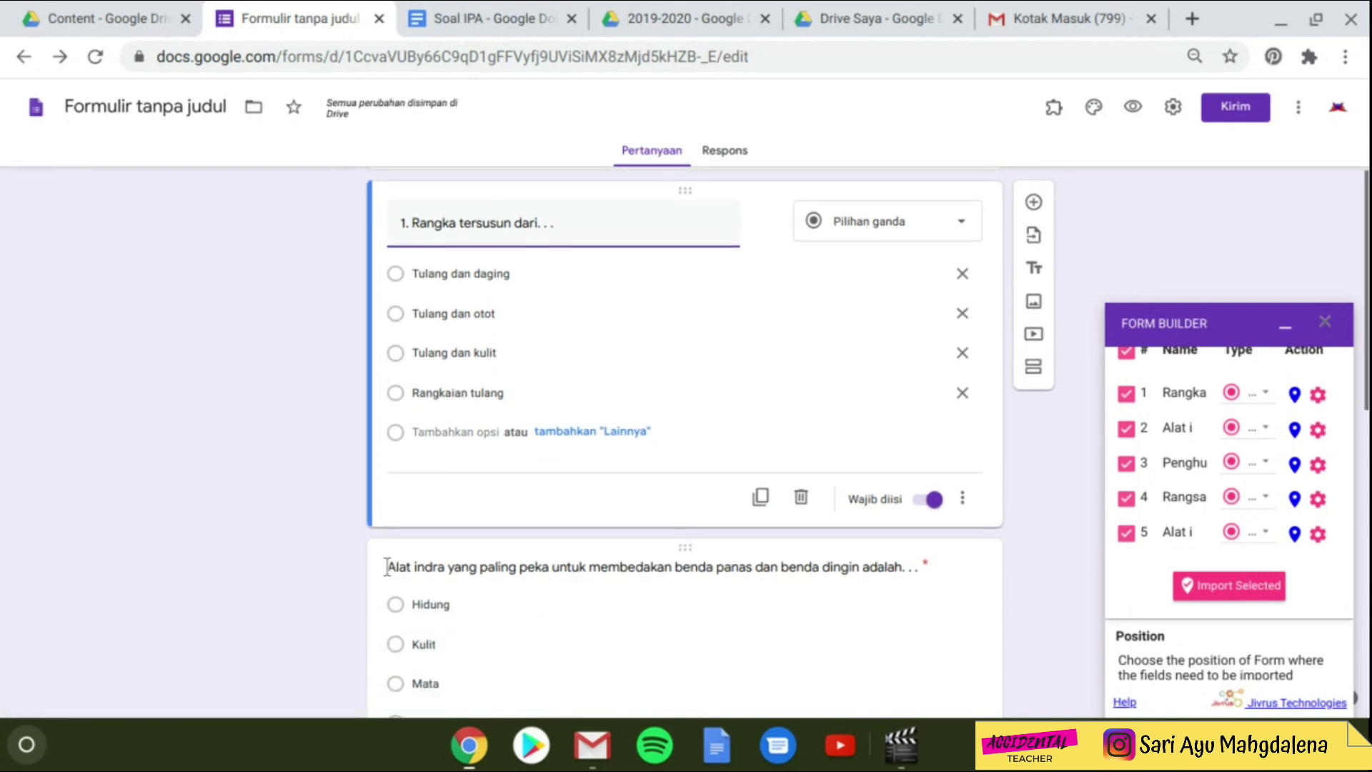
pyautogui.click(386, 566)
pyautogui.click(401, 458)
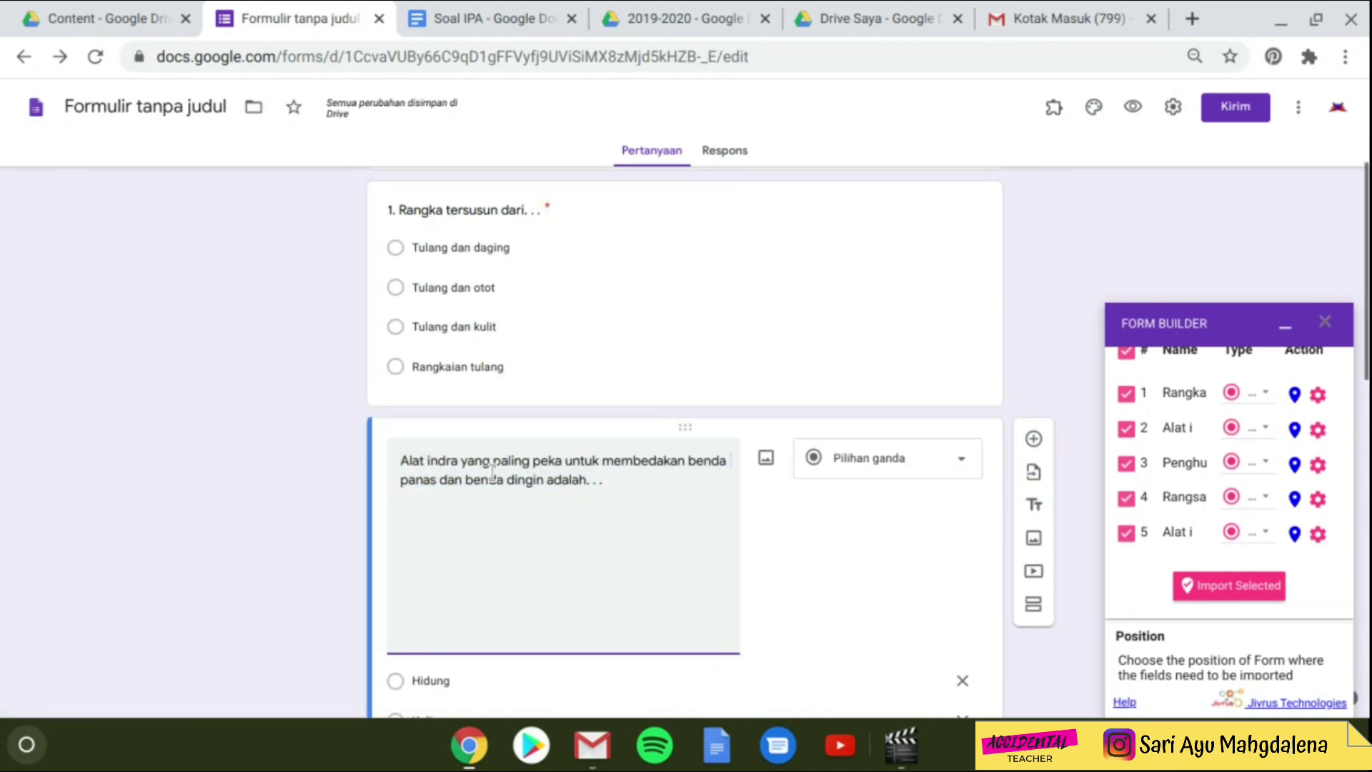
pyautogui.write('2.')
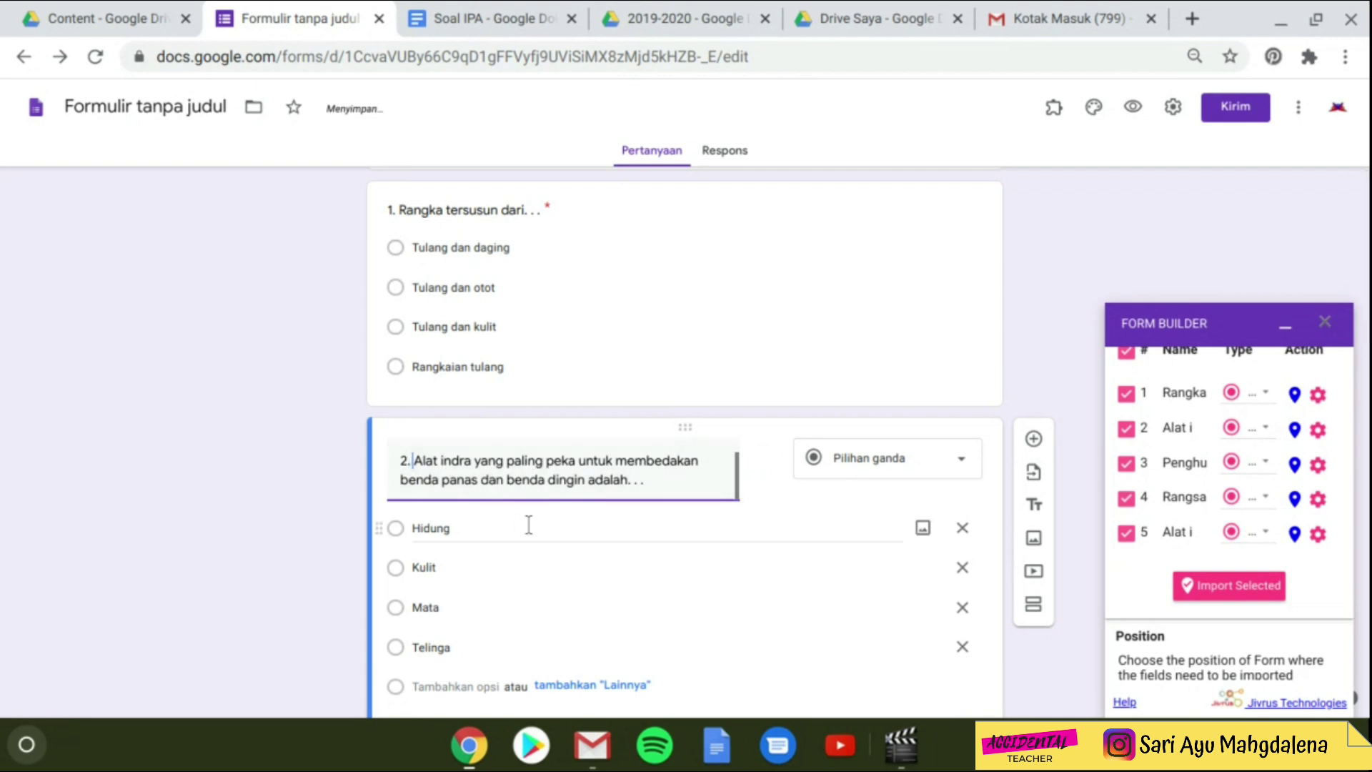
pyautogui.scroll(-3, 529, 525)
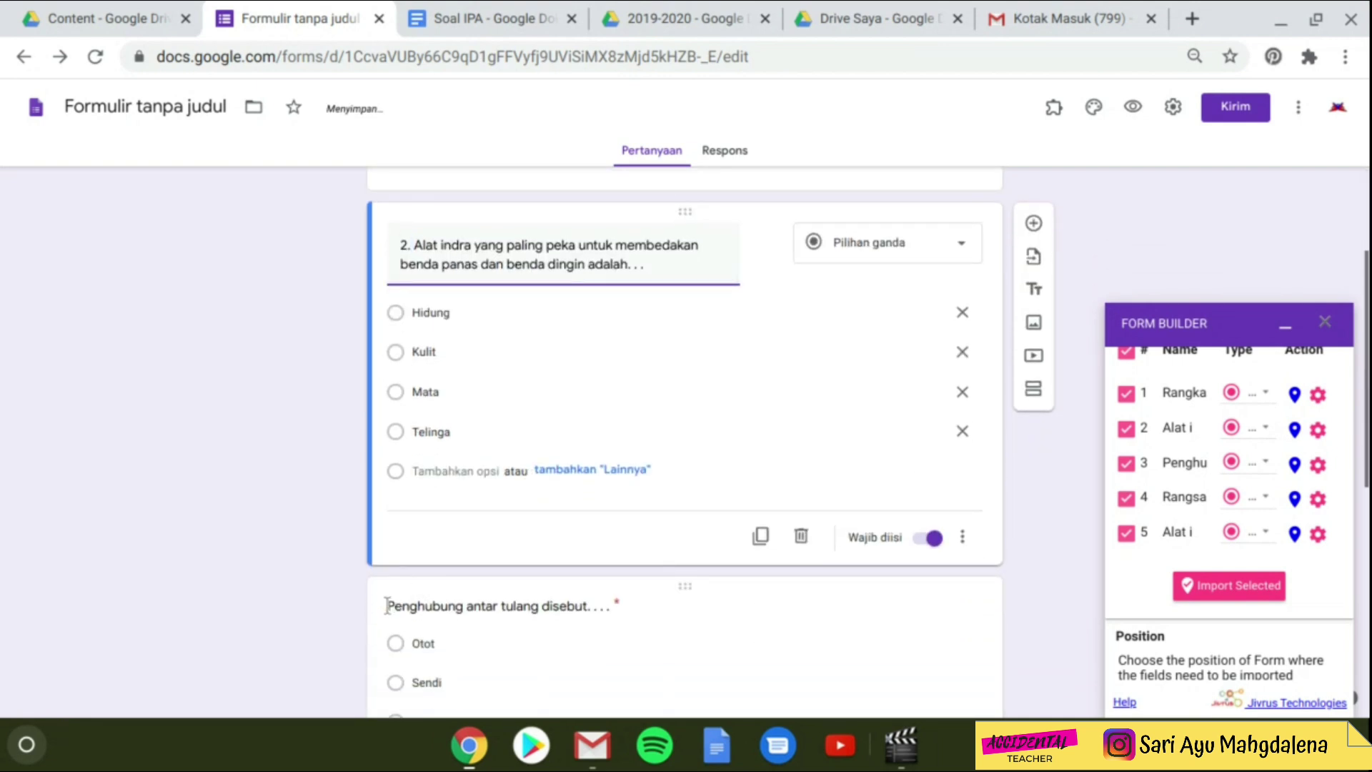
pyautogui.click(387, 606)
pyautogui.click(395, 504)
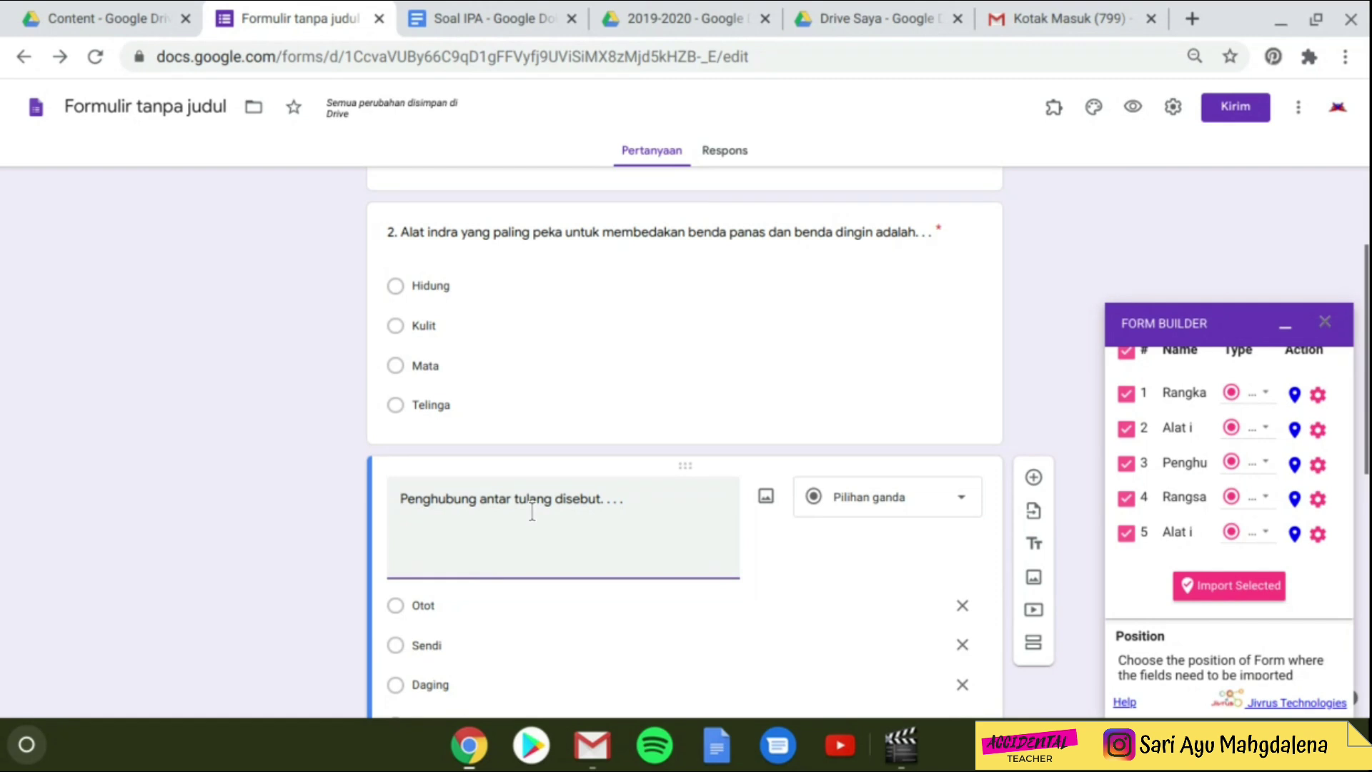
pyautogui.write('3.')
# Number the fourth imported question "4." and the question "Alat indra bagi tubuh berguna untuk" "5."
pyautogui.scroll(-5, 453, 506)
pyautogui.click(393, 484)
pyautogui.click(397, 381)
pyautogui.write('4.')
pyautogui.scroll(-3, 460, 409)
pyautogui.click(407, 486)
pyautogui.click(406, 408)
pyautogui.write('5.')
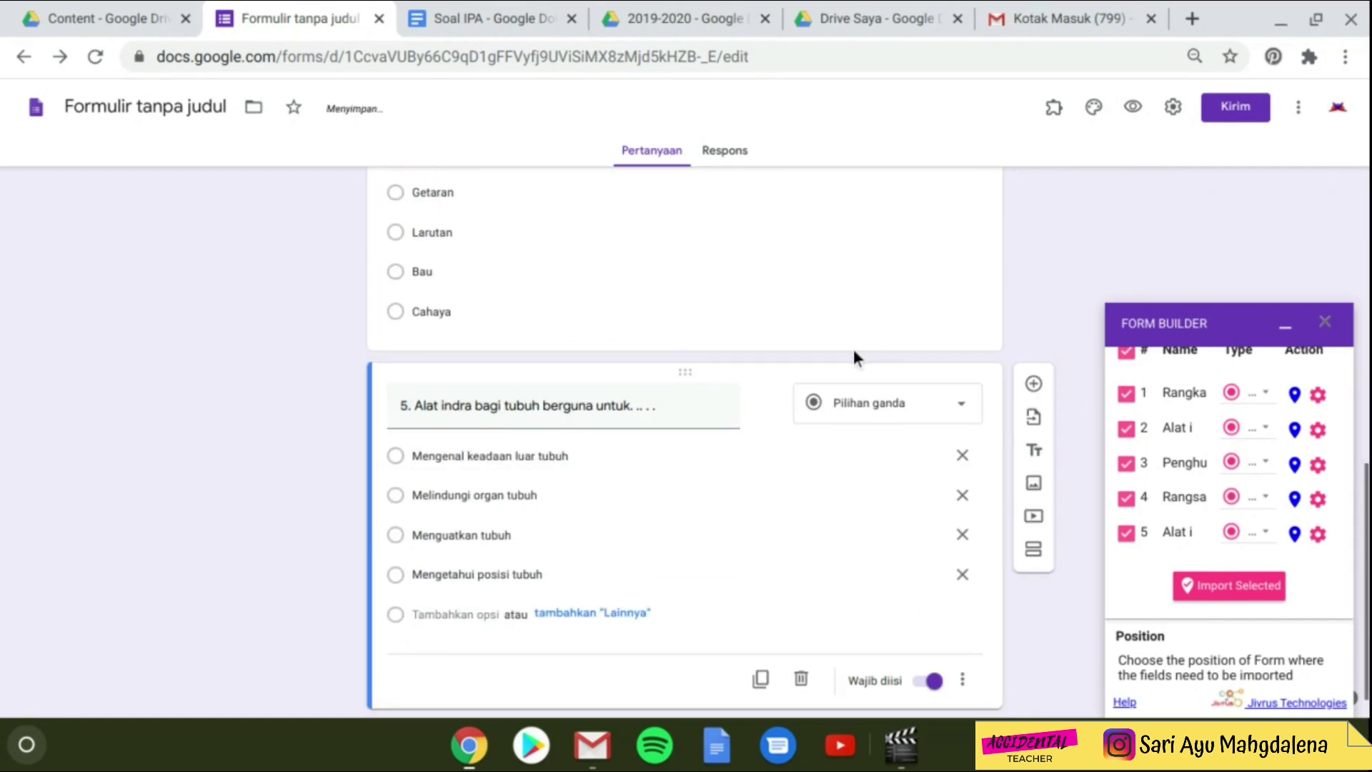
# Replace the form's title with "Soal IPA" and give the form file the same name
pyautogui.scroll(14, 840, 328)
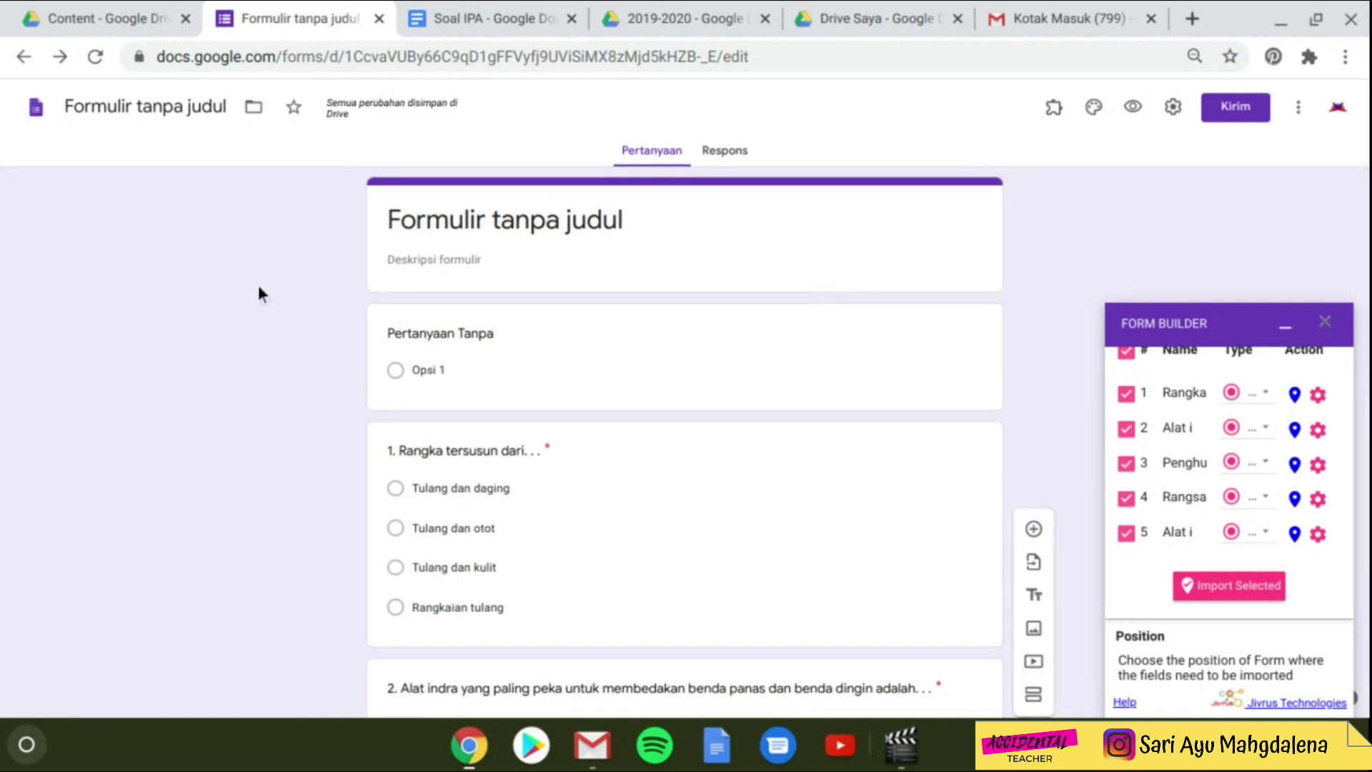
pyautogui.tripleClick(521, 224)
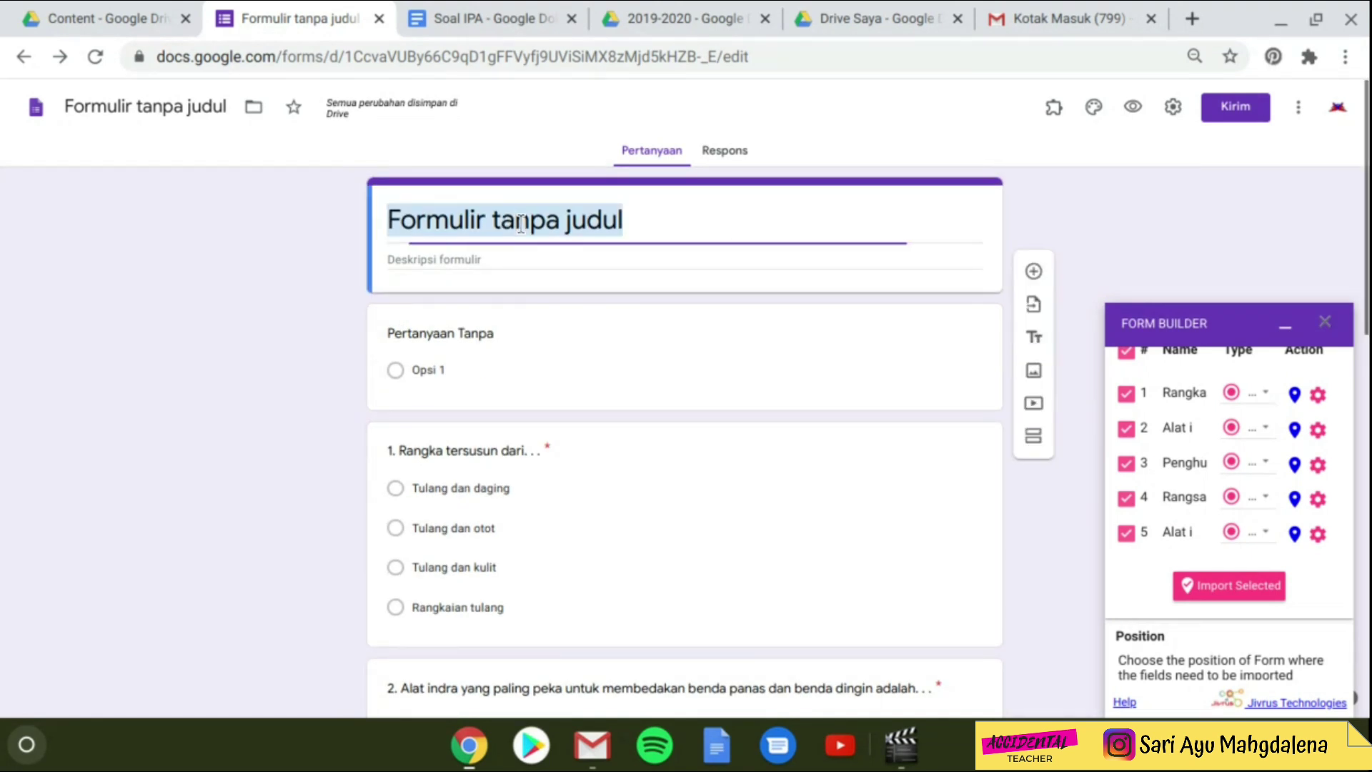
pyautogui.write('SOal')
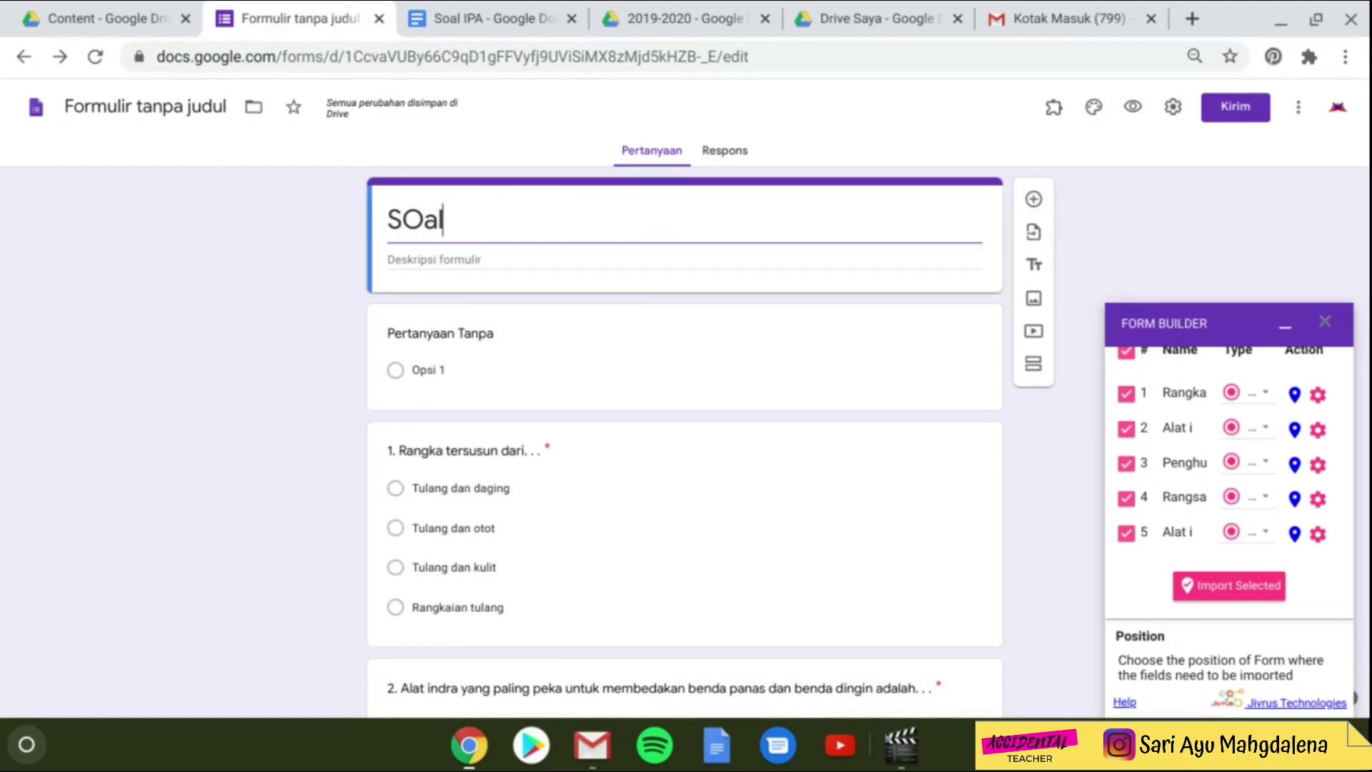
pyautogui.press('BackSpace')
pyautogui.press('BackSpace')
pyautogui.press('BackSpace')
pyautogui.write('oal IP')
pyautogui.click(263, 205)
pyautogui.click(172, 114)
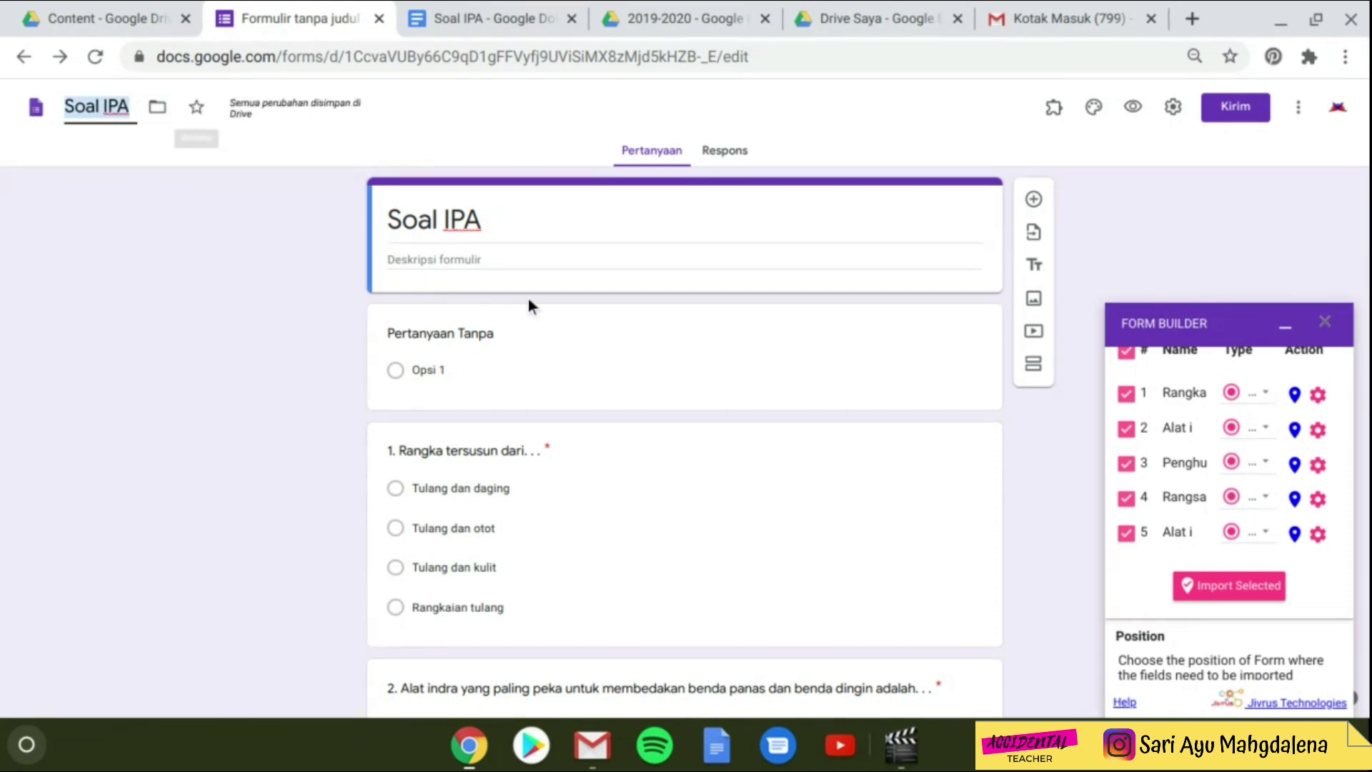
# Rename the untitled first question "Nama" and make it a short-answer question (Jawaban singkat)
pyautogui.click(561, 309)
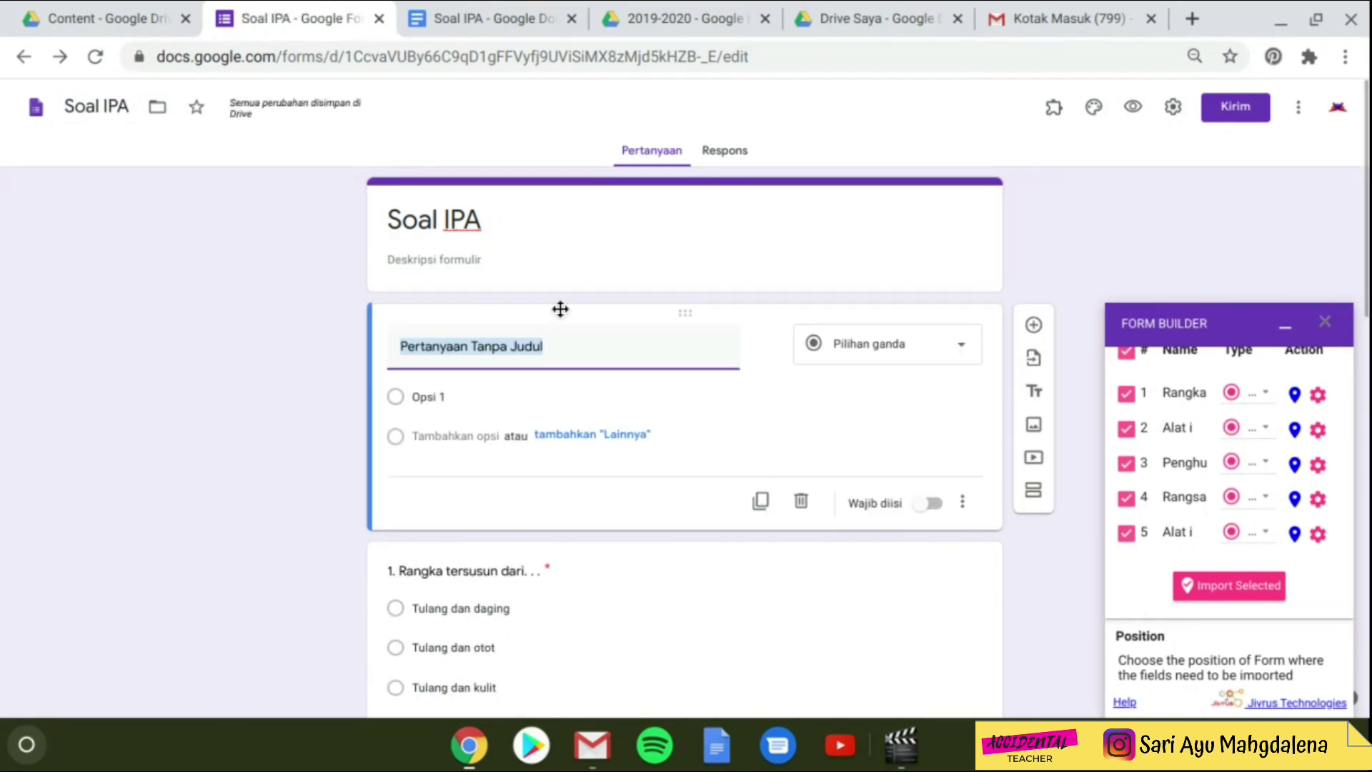
pyautogui.write('Nama')
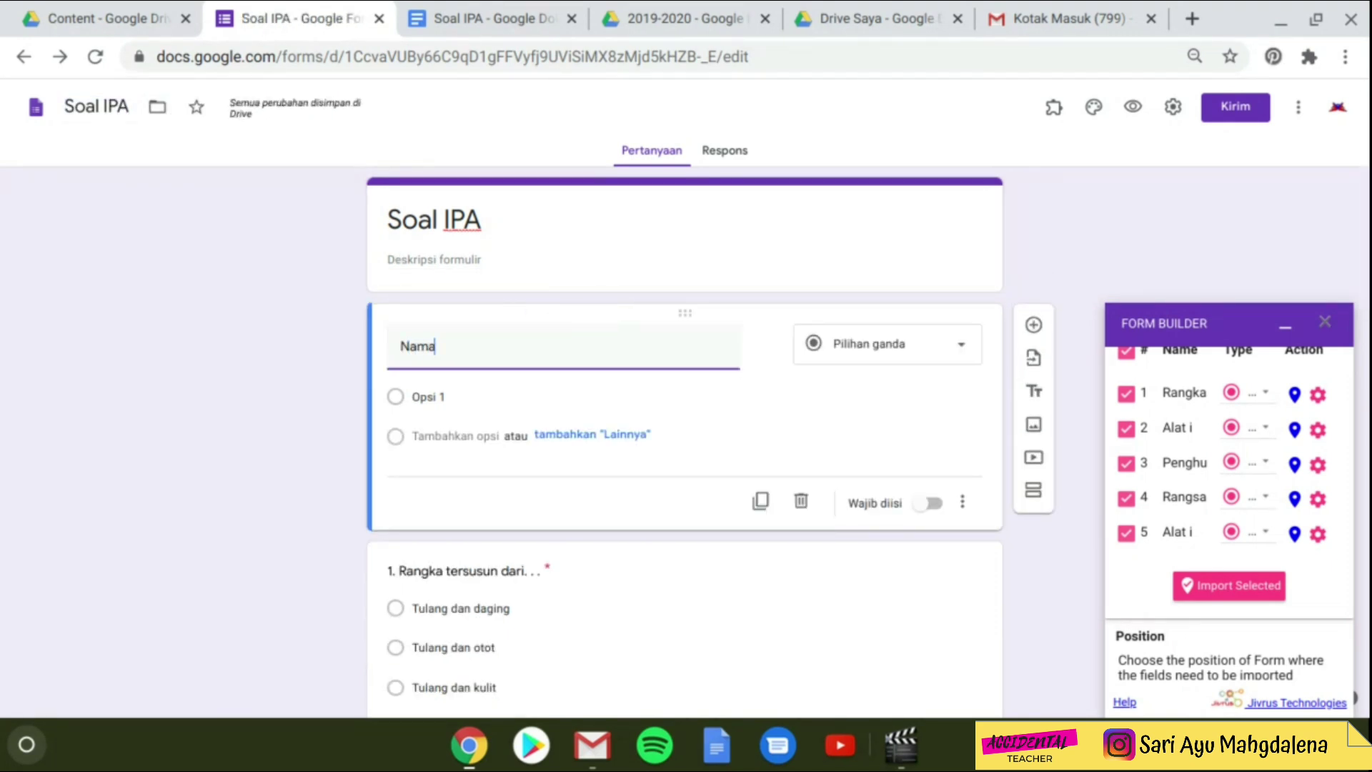
pyautogui.click(858, 357)
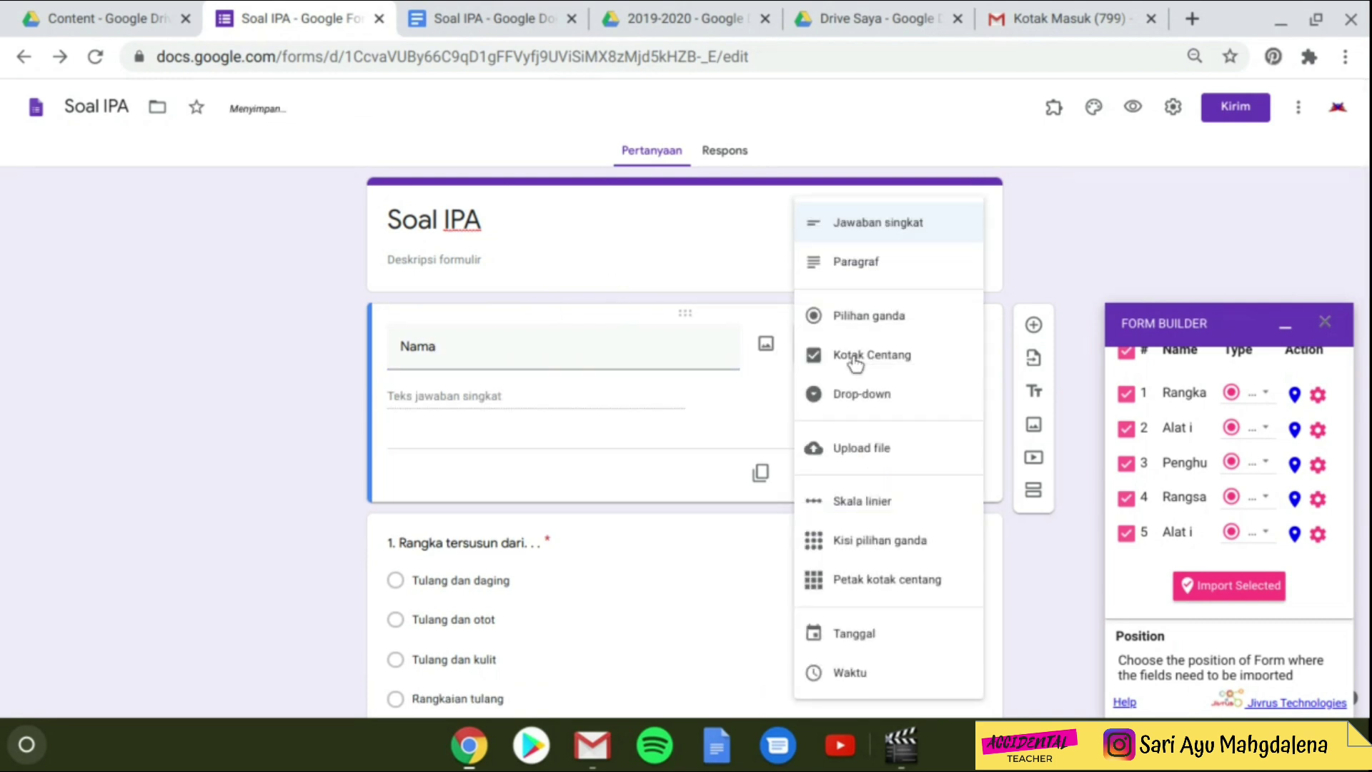
pyautogui.click(1066, 238)
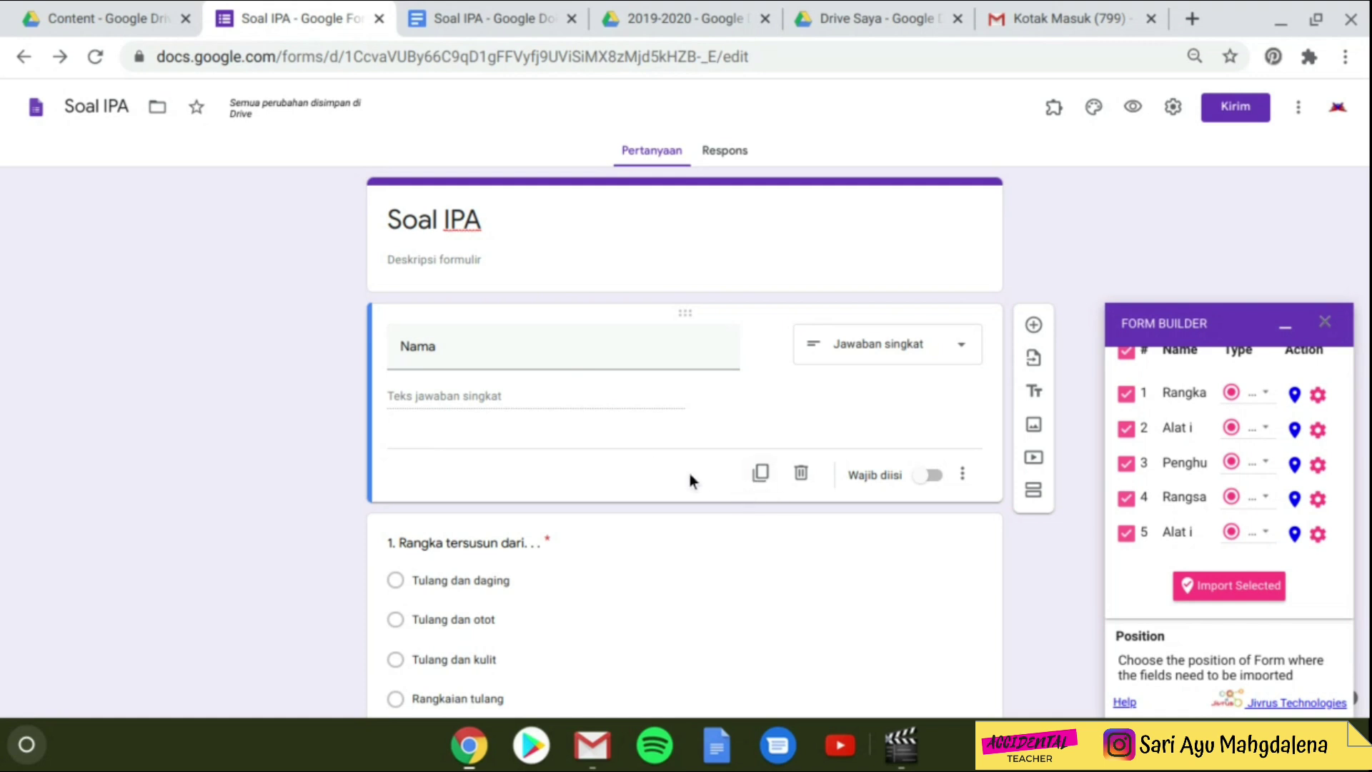
# Close Form Builder and look through the finished form
pyautogui.click(1326, 322)
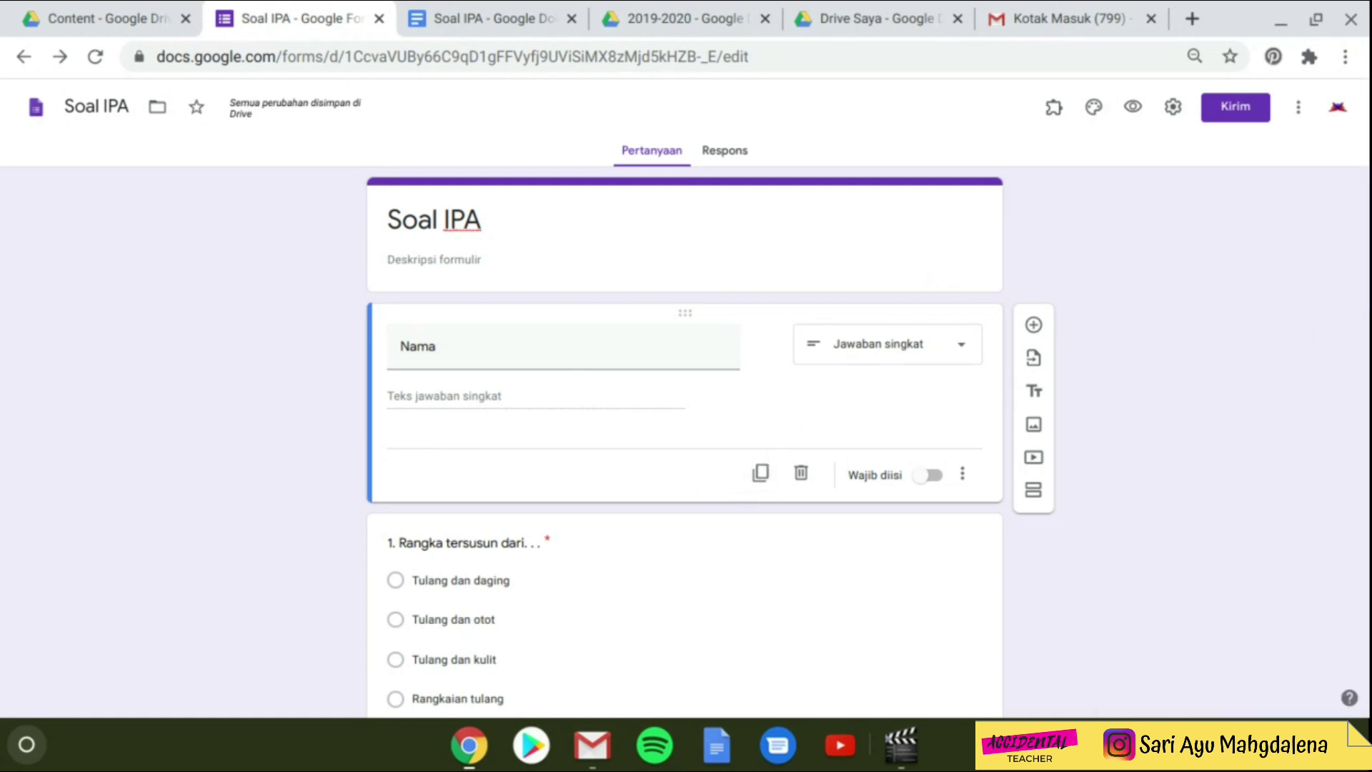
pyautogui.scroll(-10, 1096, 272)
pyautogui.scroll(1, 1108, 259)
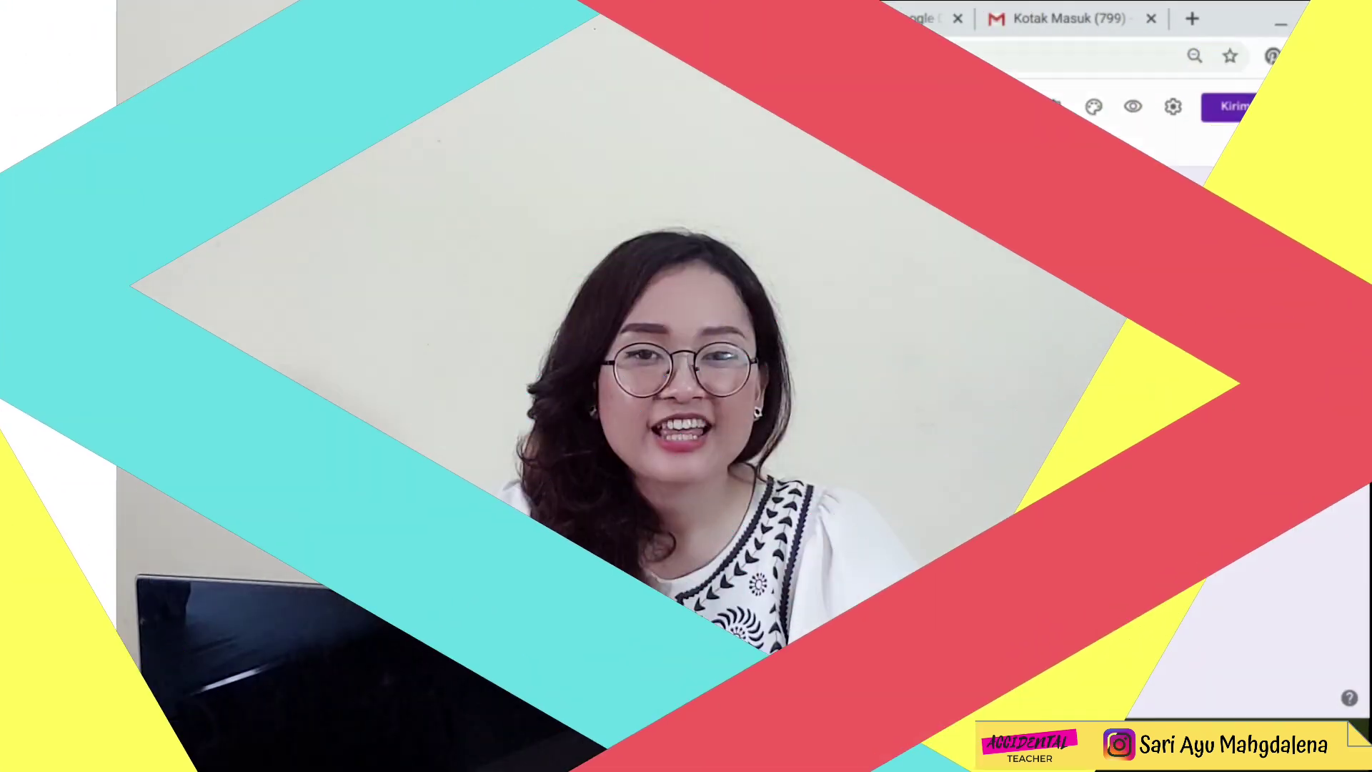